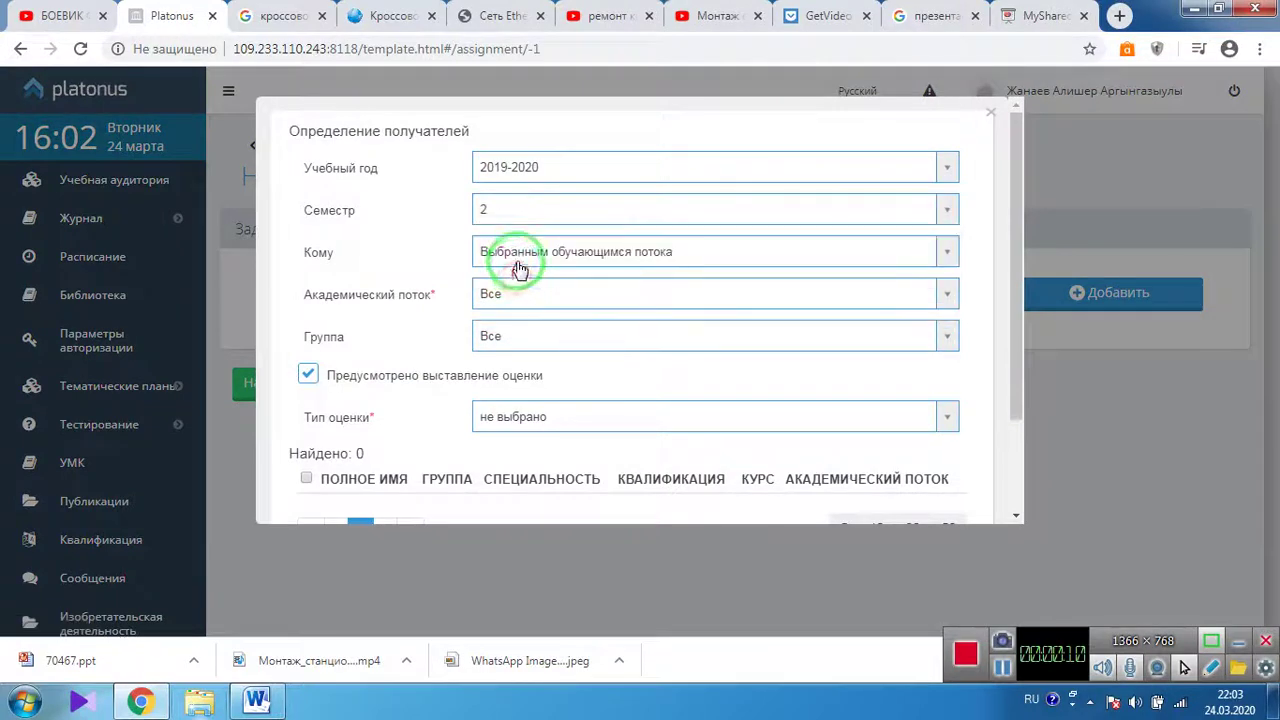
- Filter the recipients by academic stream ПП 02-2-РР (Практика электромонтажа) and group Р-7126
left_click(532, 329)
left_click(507, 292)
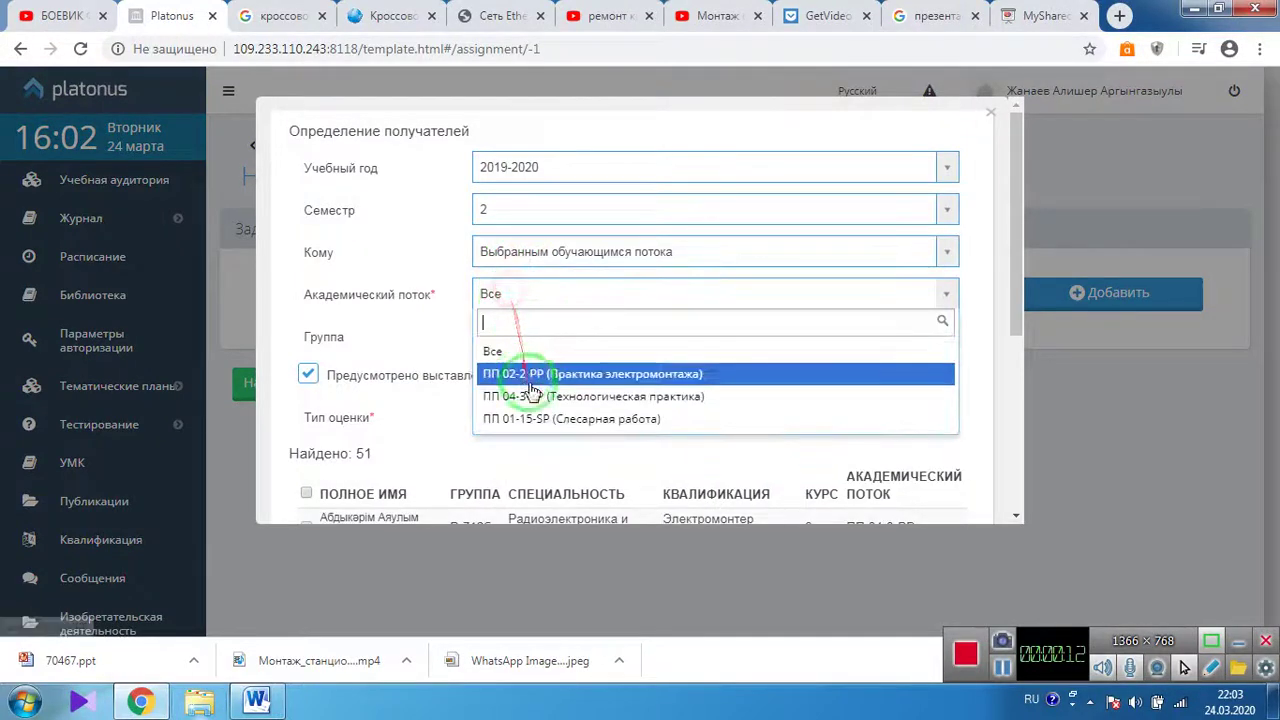
left_click(566, 378)
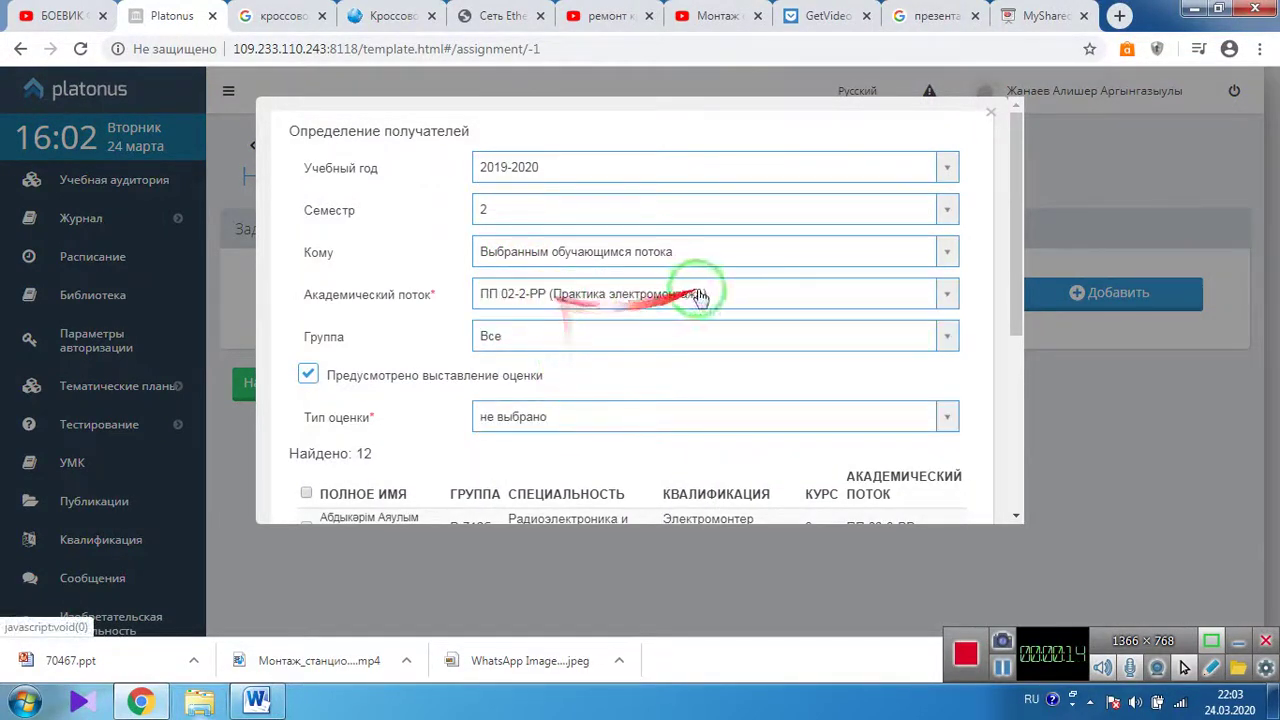
left_click(540, 337)
left_click(512, 420)
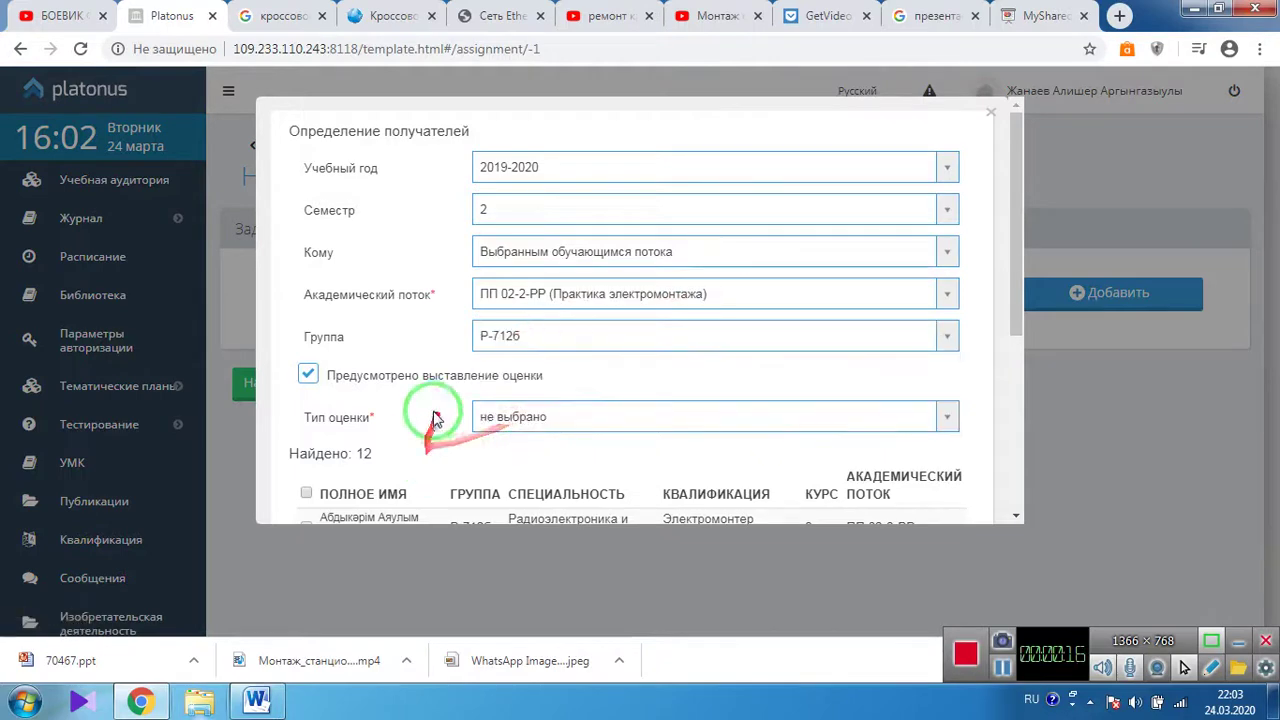
- Keep grading enabled for the assignment and set the grade type to Текущая оценка
scroll(337, 397, "down", 2)
scroll(337, 400, "up", 1)
left_click(308, 283)
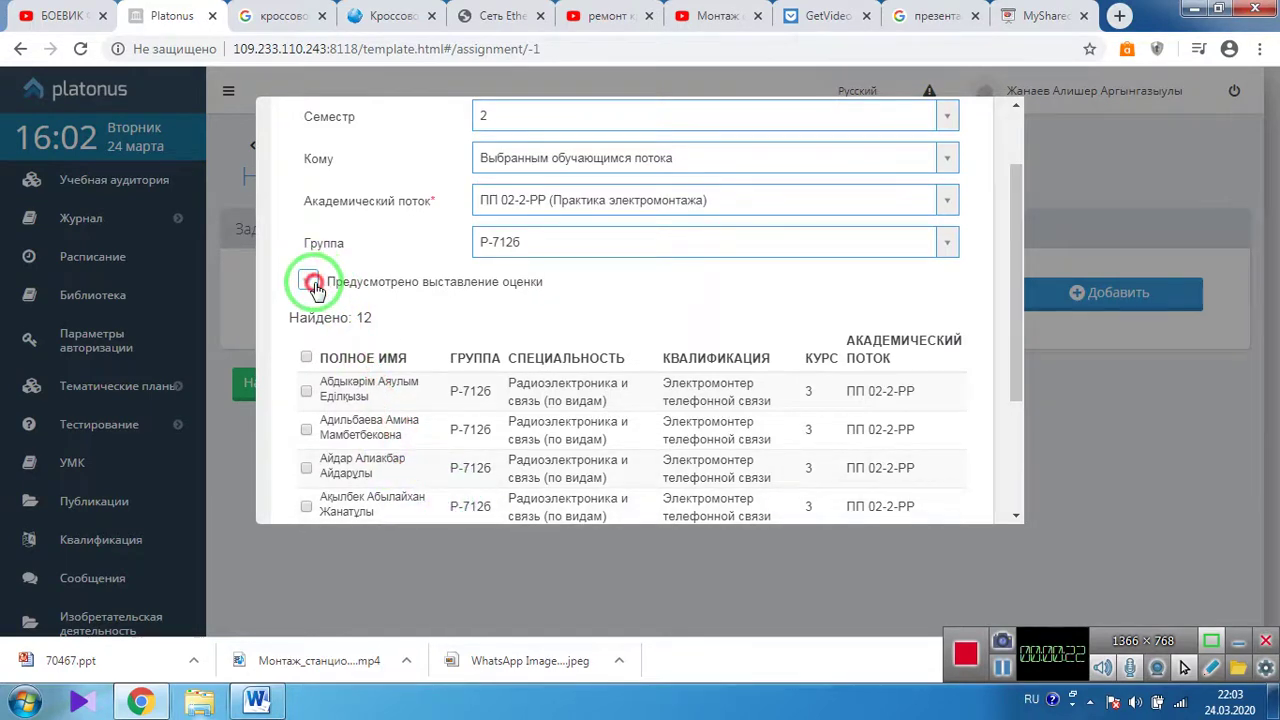
left_click(312, 283)
left_click(528, 328)
left_click(522, 403)
- Select all the found students of the group and add them as recipients of the assignment
scroll(285, 420, "down", 3)
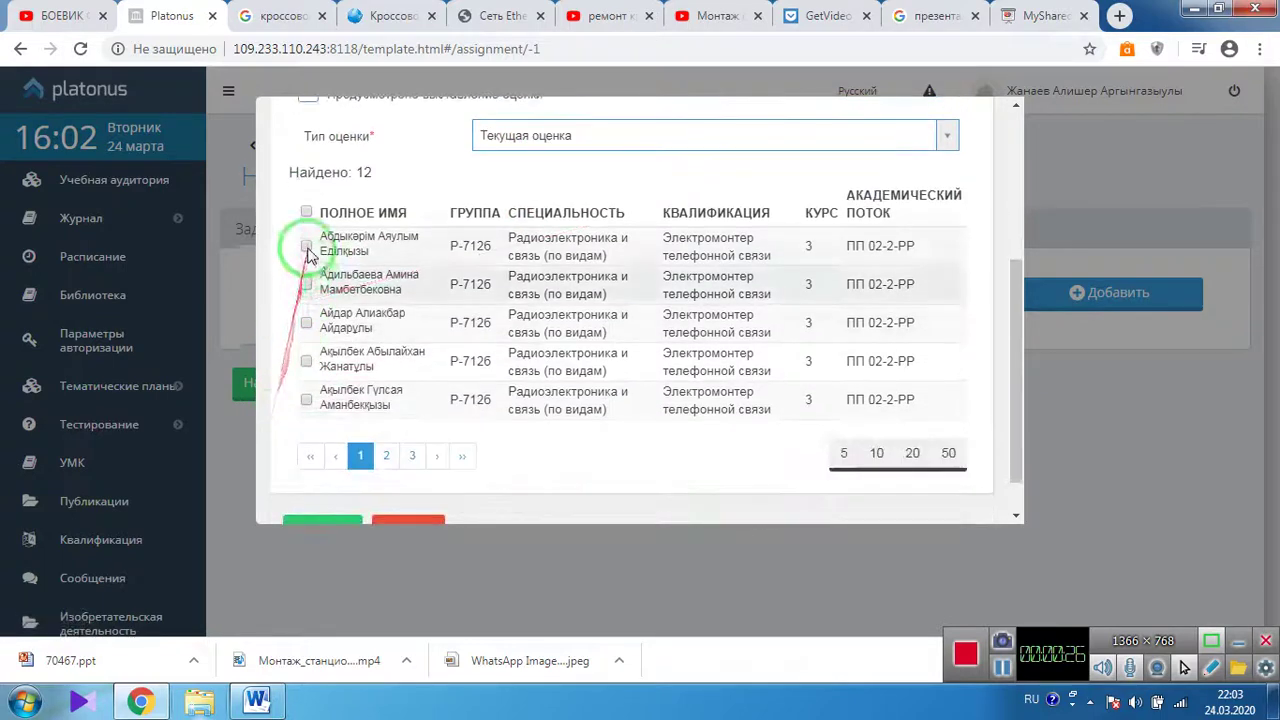
left_click(306, 212)
scroll(611, 423, "down", 1)
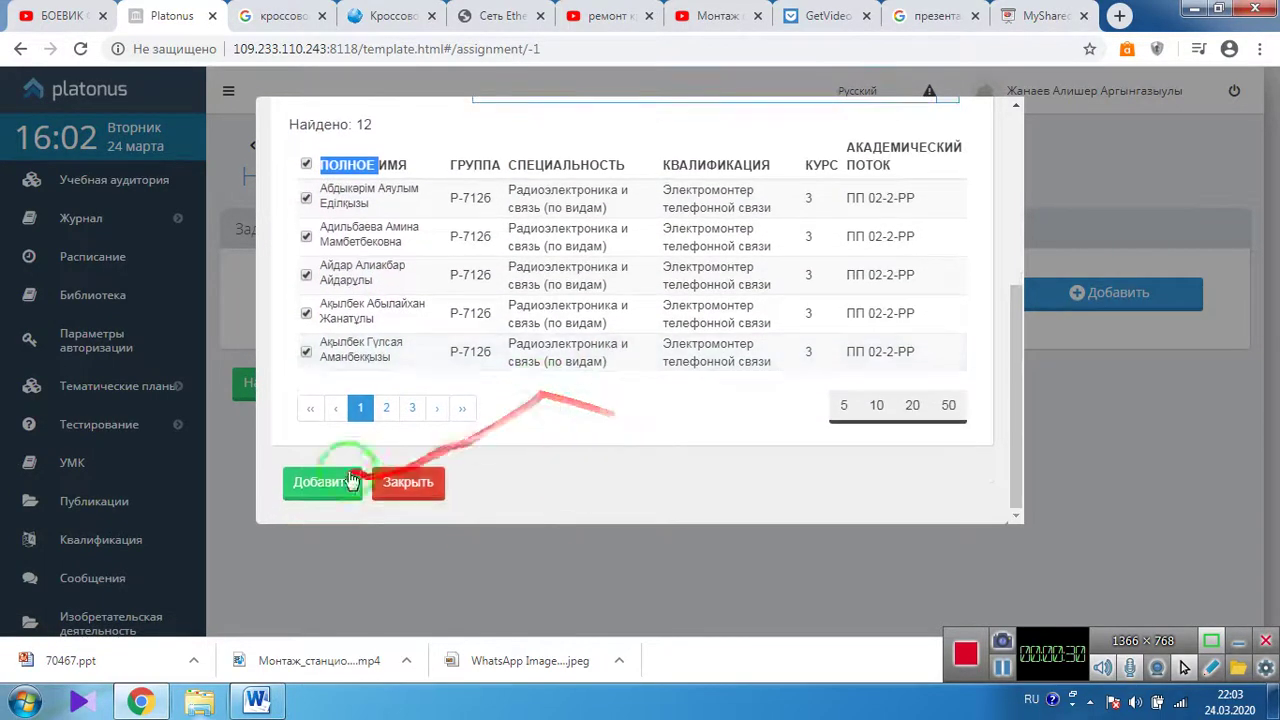
left_click(306, 163)
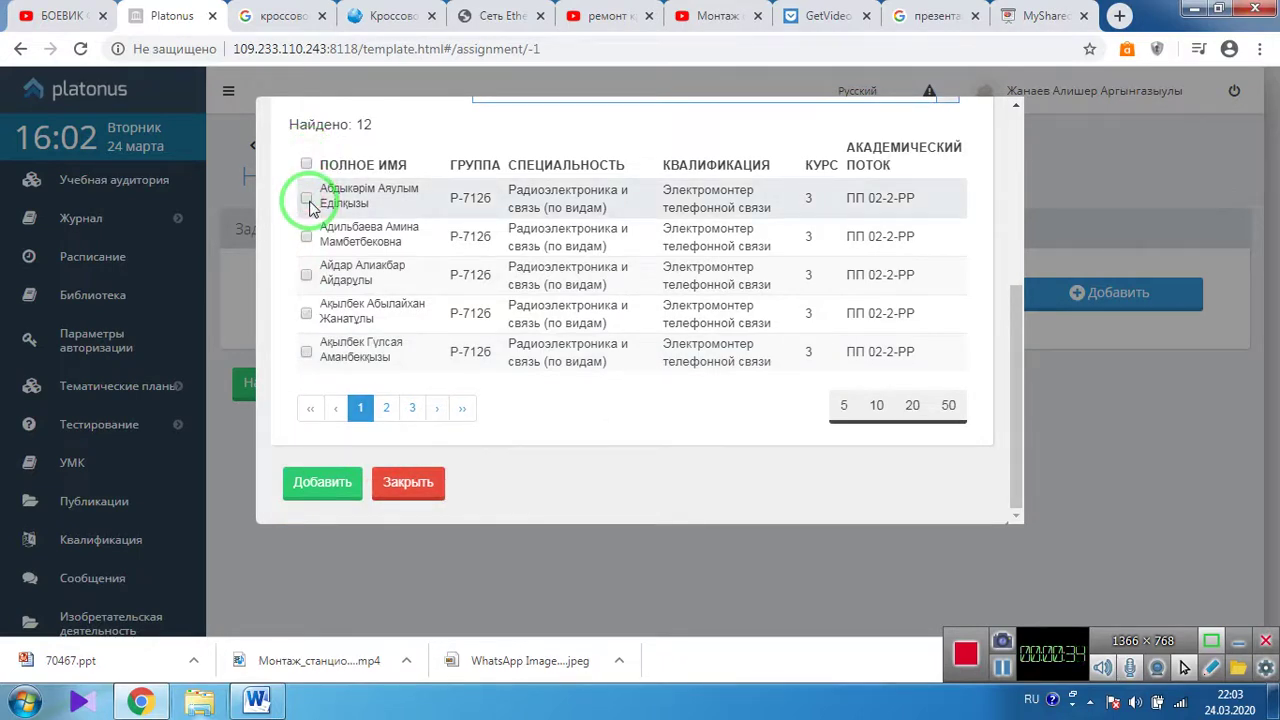
left_click(306, 163)
left_click_drag(370, 485, 775, 465)
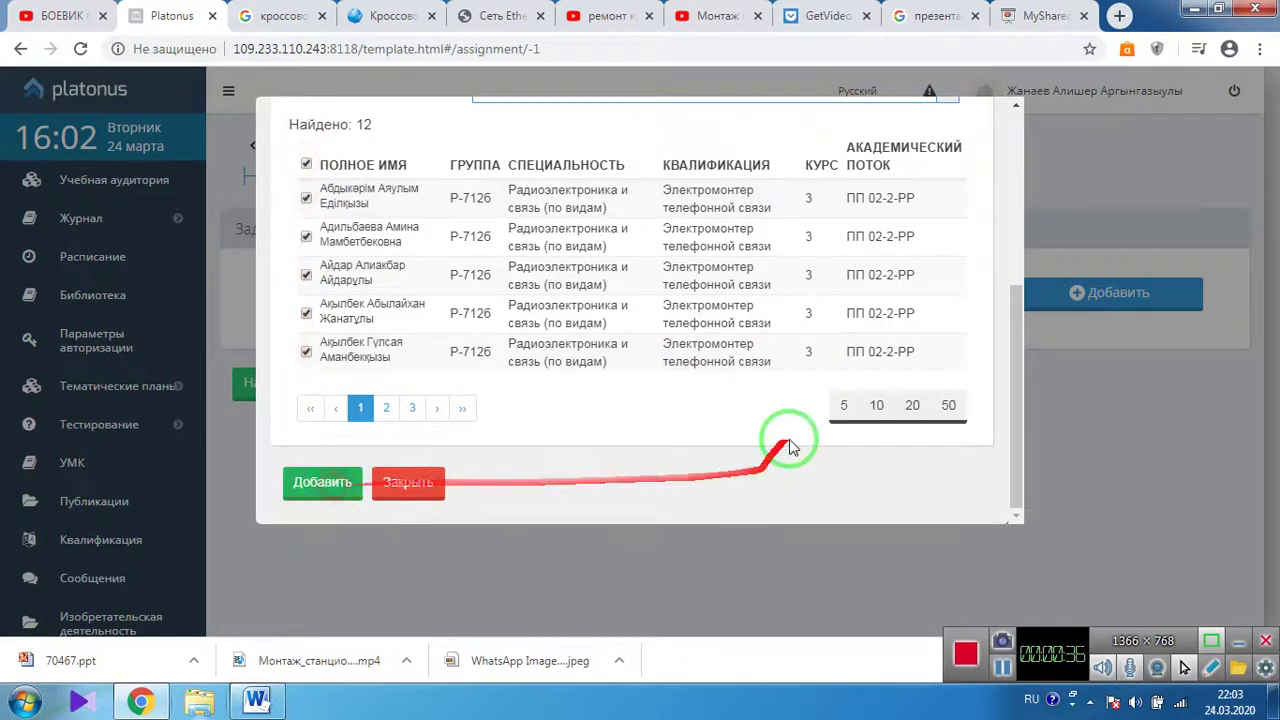
scroll(740, 300, "down", 2)
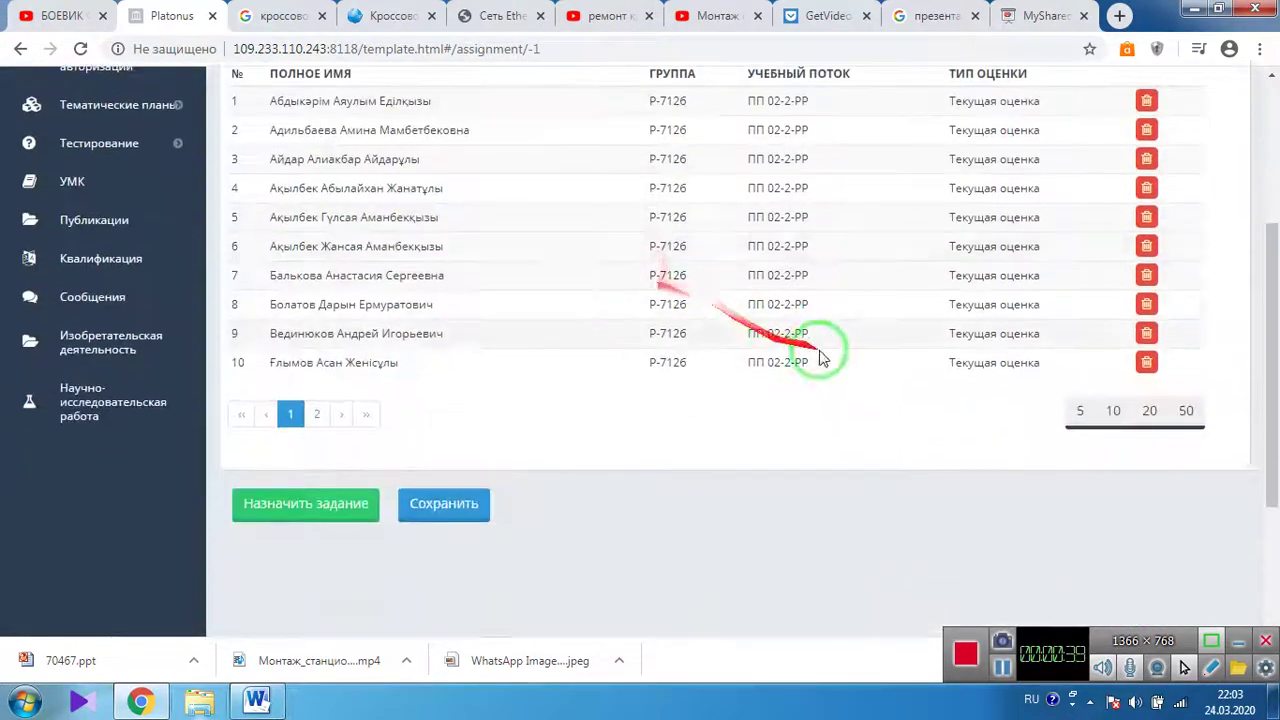
scroll(700, 355, "up", 1)
scroll(480, 361, "up", 2)
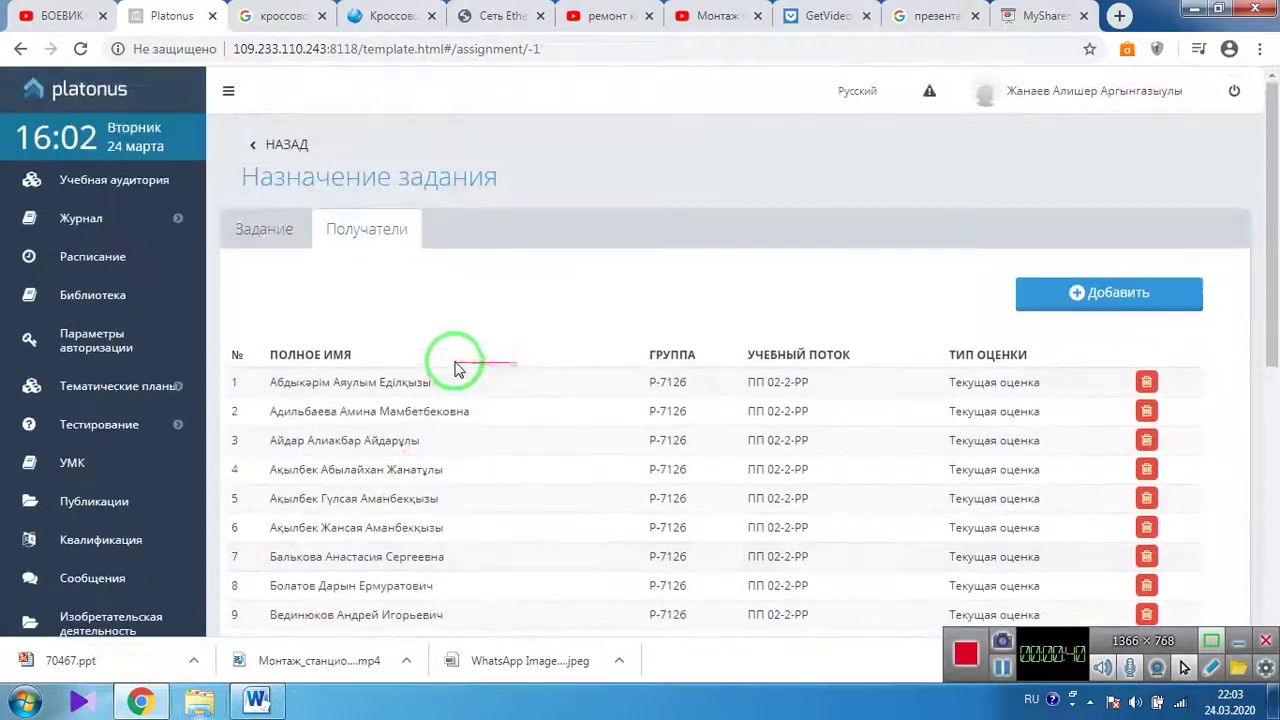
- Set the assignment's topic to Кроссовое оборудование
left_click(270, 231)
scroll(490, 220, "down", 2)
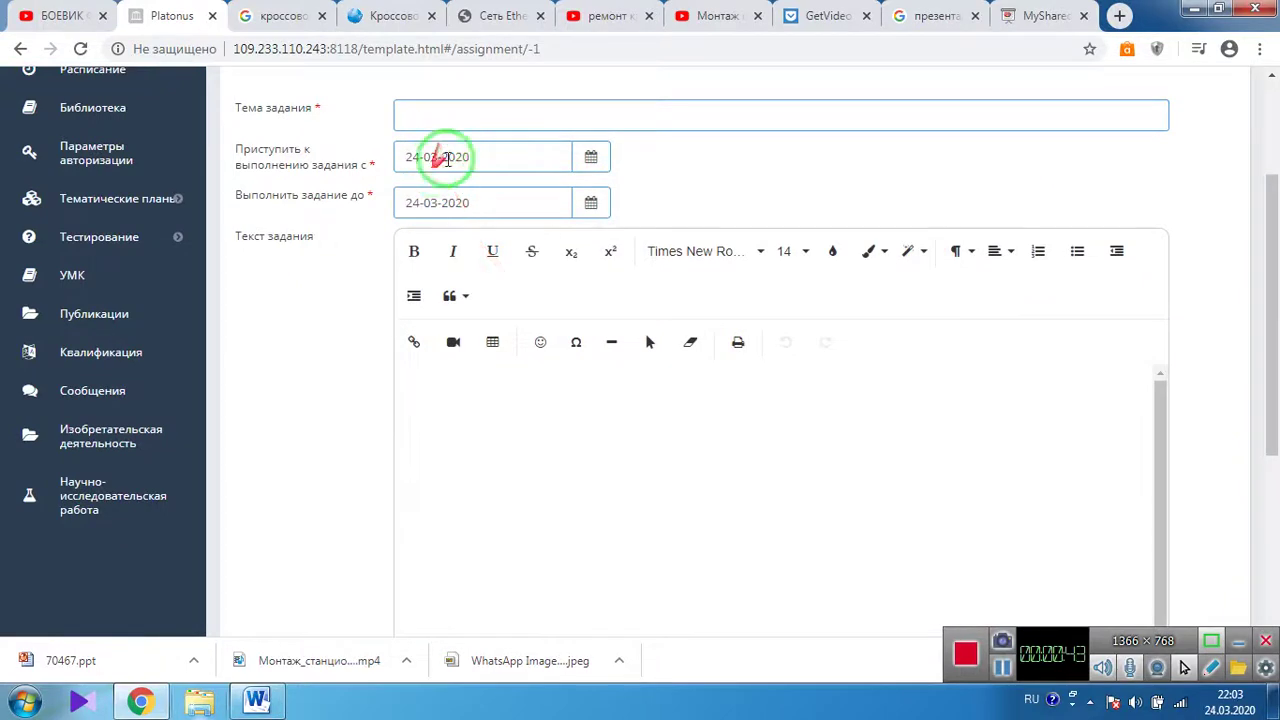
left_click(463, 114)
left_click(470, 192)
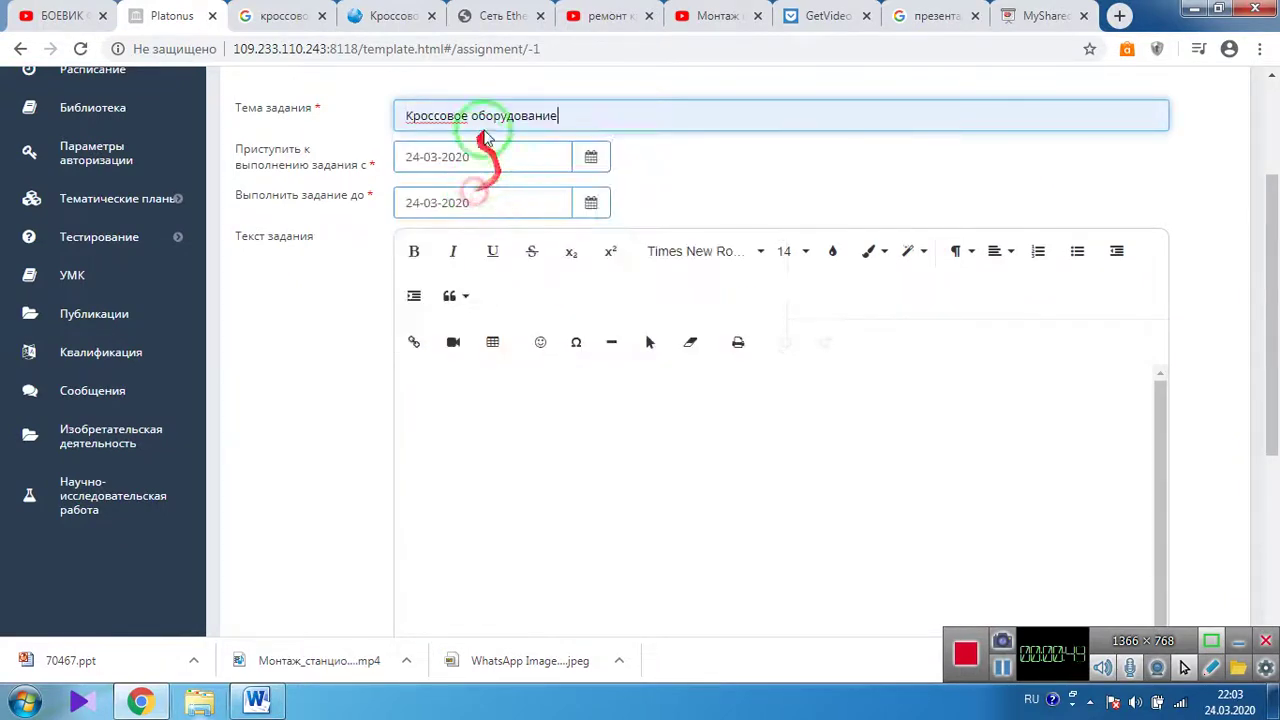
- Set the assignment's start date to 24-03-2020 and its due date to 27-03-2020
left_click(528, 176)
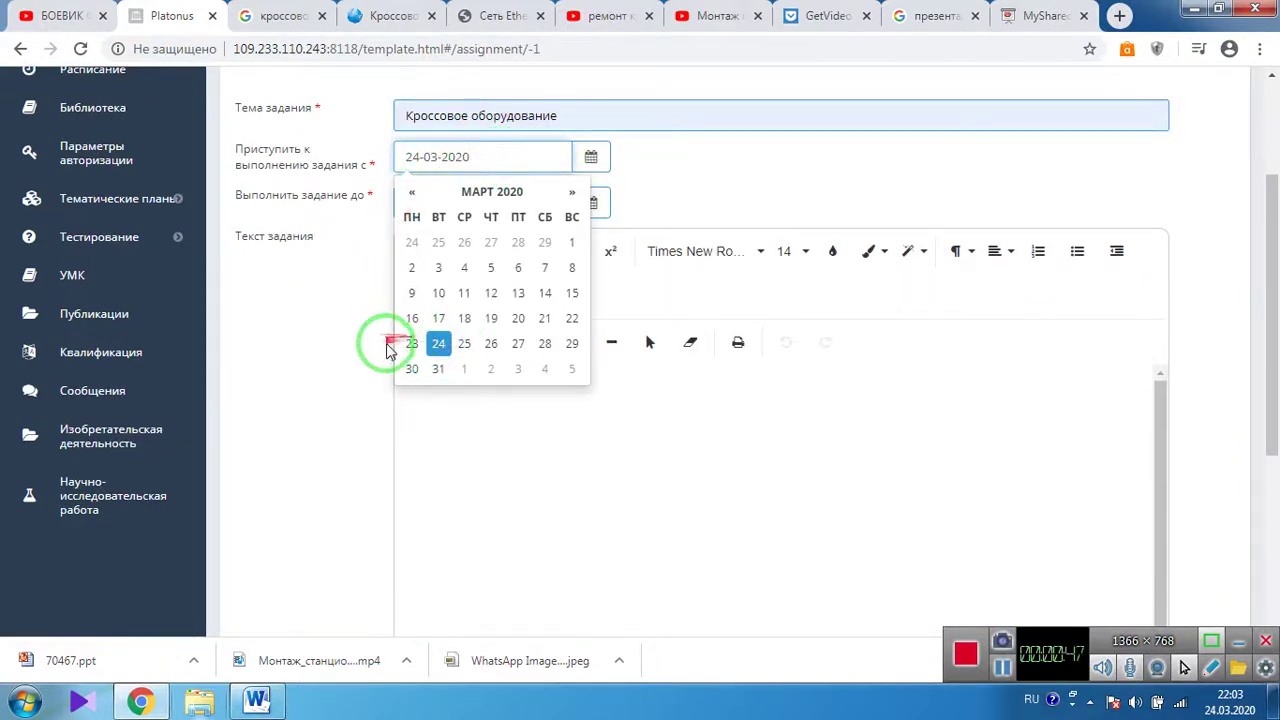
left_click(440, 345)
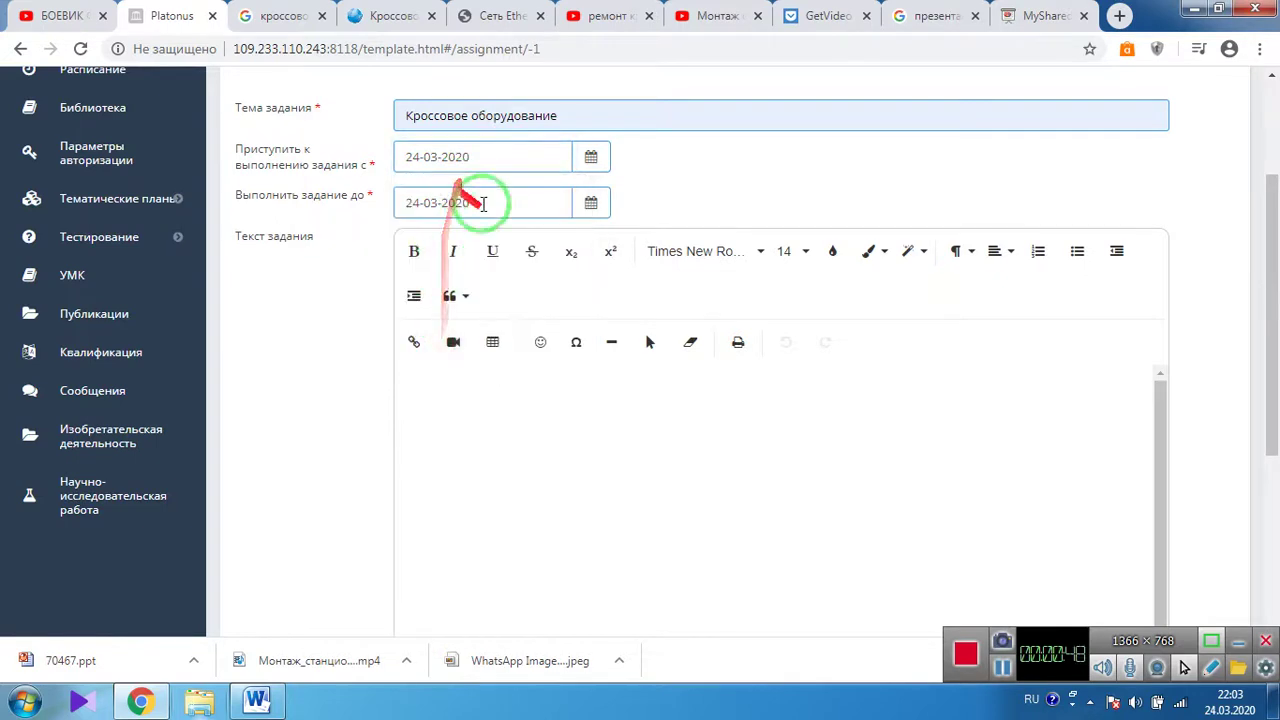
left_click(502, 211)
left_click(514, 364)
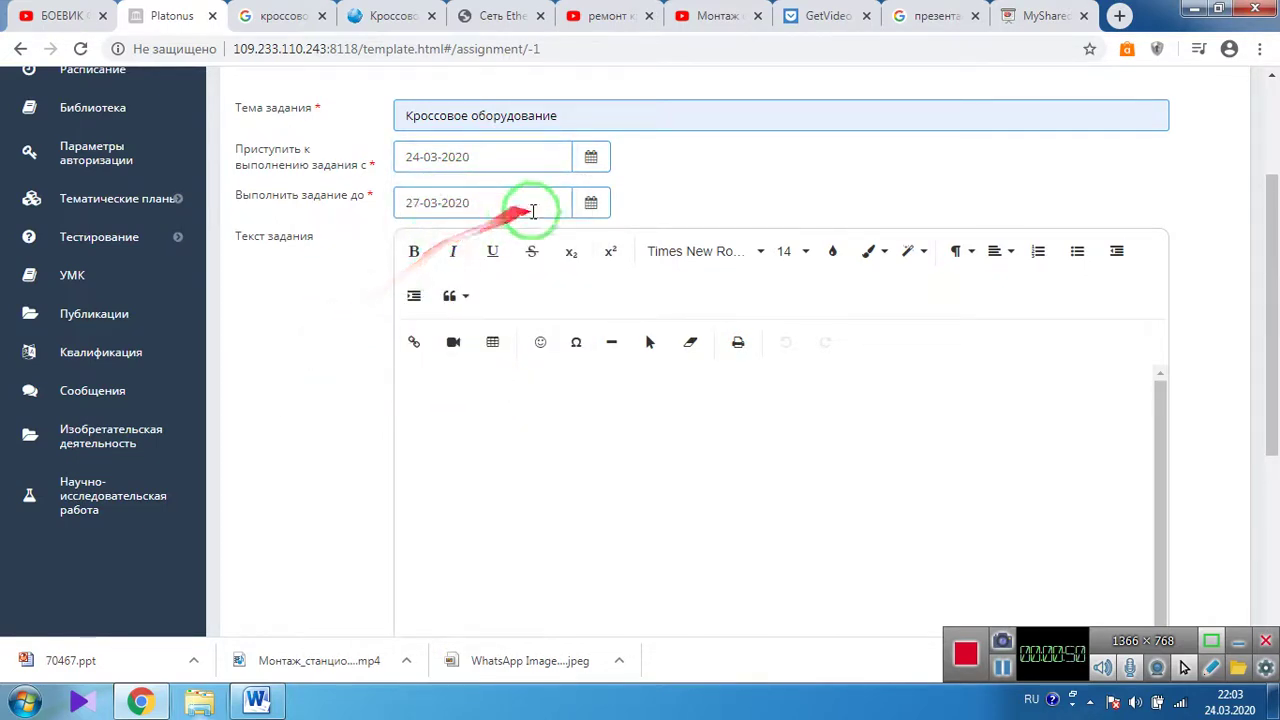
- Enter the task text as two paragraphs without tags: "Записать лекцию, просмотреть видеоматериалы и презентации." and "Составить тестовые вопросы на тему Кроссовое оборудование"
left_click(454, 381)
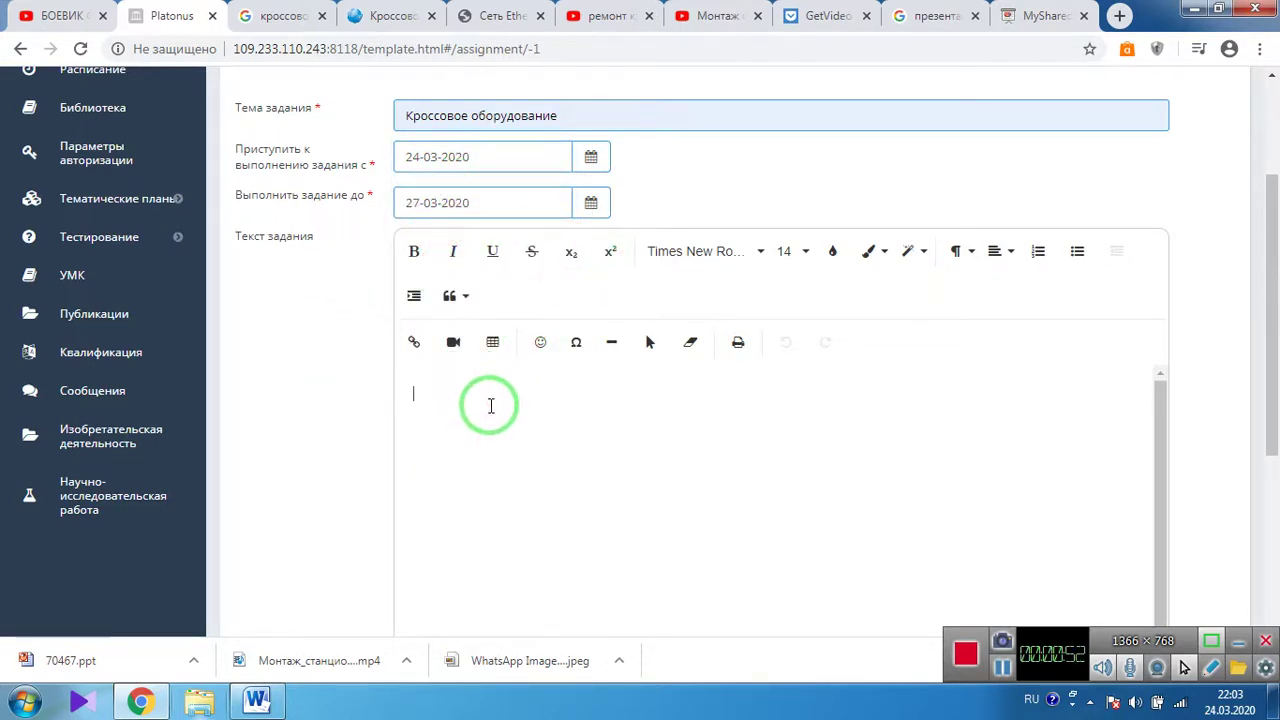
type("<p>Записать лекцию, просмотреть видеоматериалы и презентации.</p><p>Составить тестовые вопросы на тему Кроссовое оборудование</p>")
left_click_drag(600, 452, 433, 405)
key("Delete")
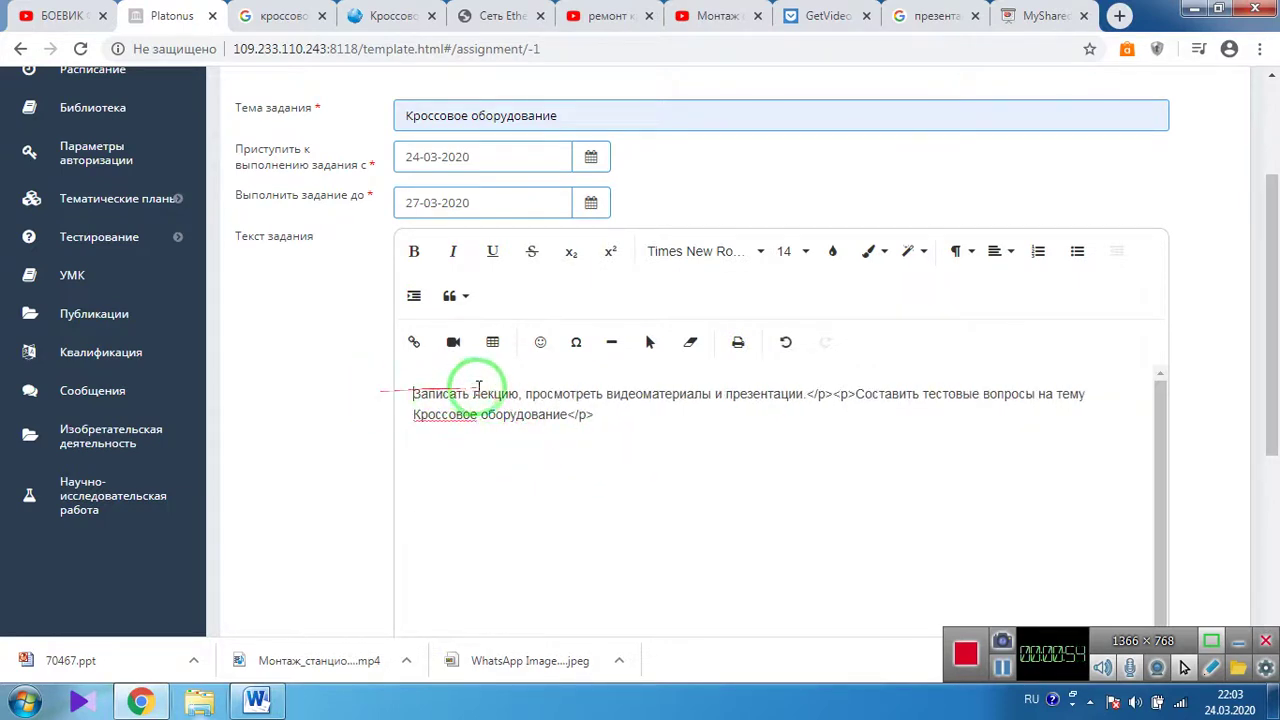
left_click(808, 394)
type(".")
key("Return")
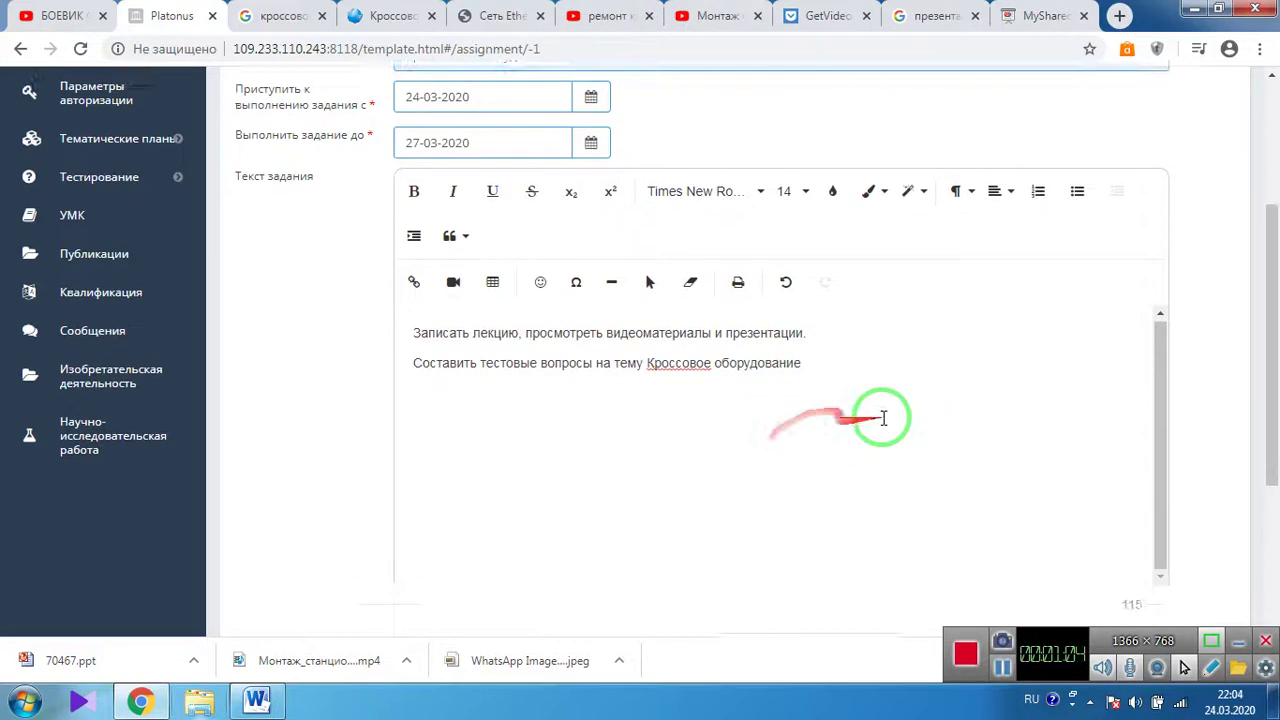
- Save the assignment so that files can be attached to it
scroll(800, 414, "down", 5)
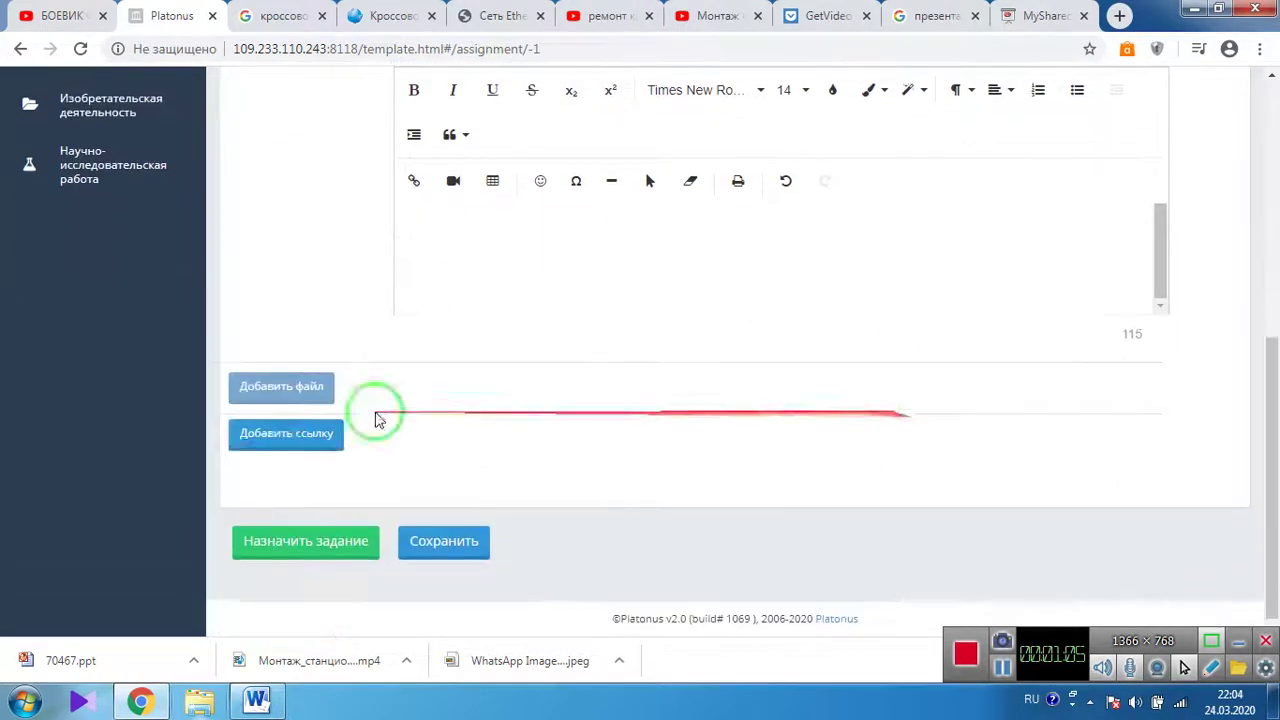
left_click(303, 387)
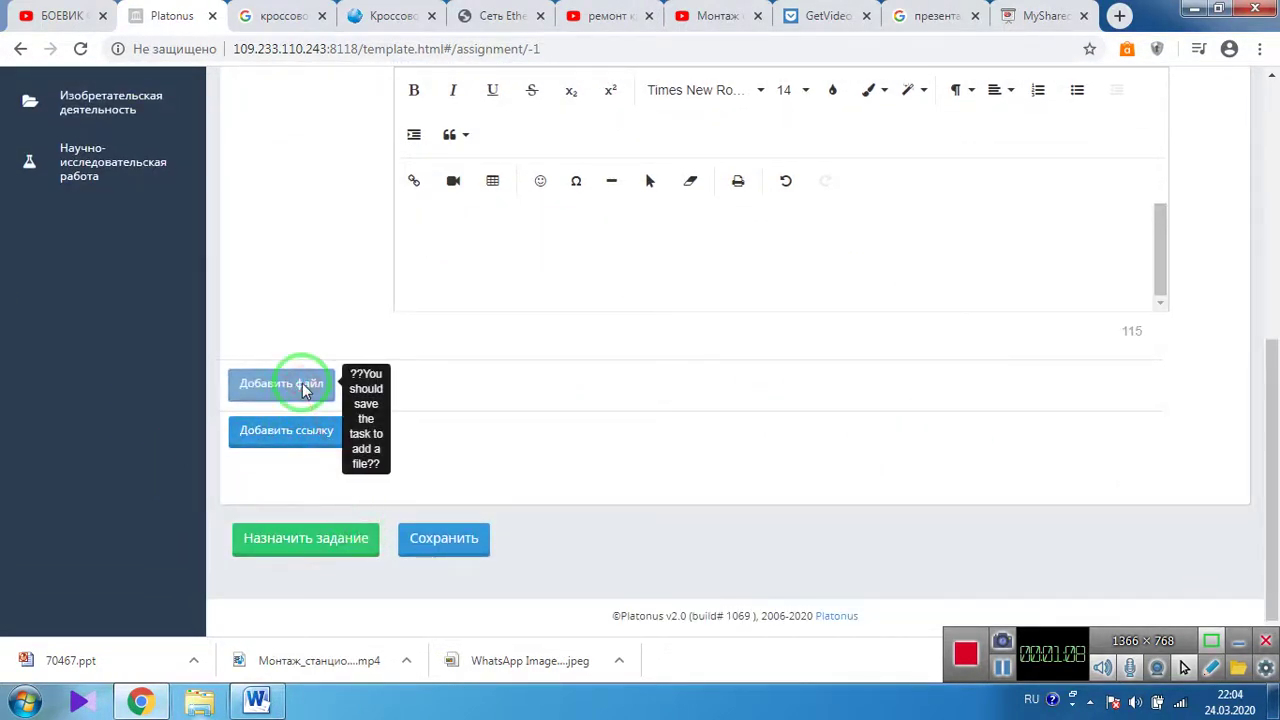
left_click(445, 538)
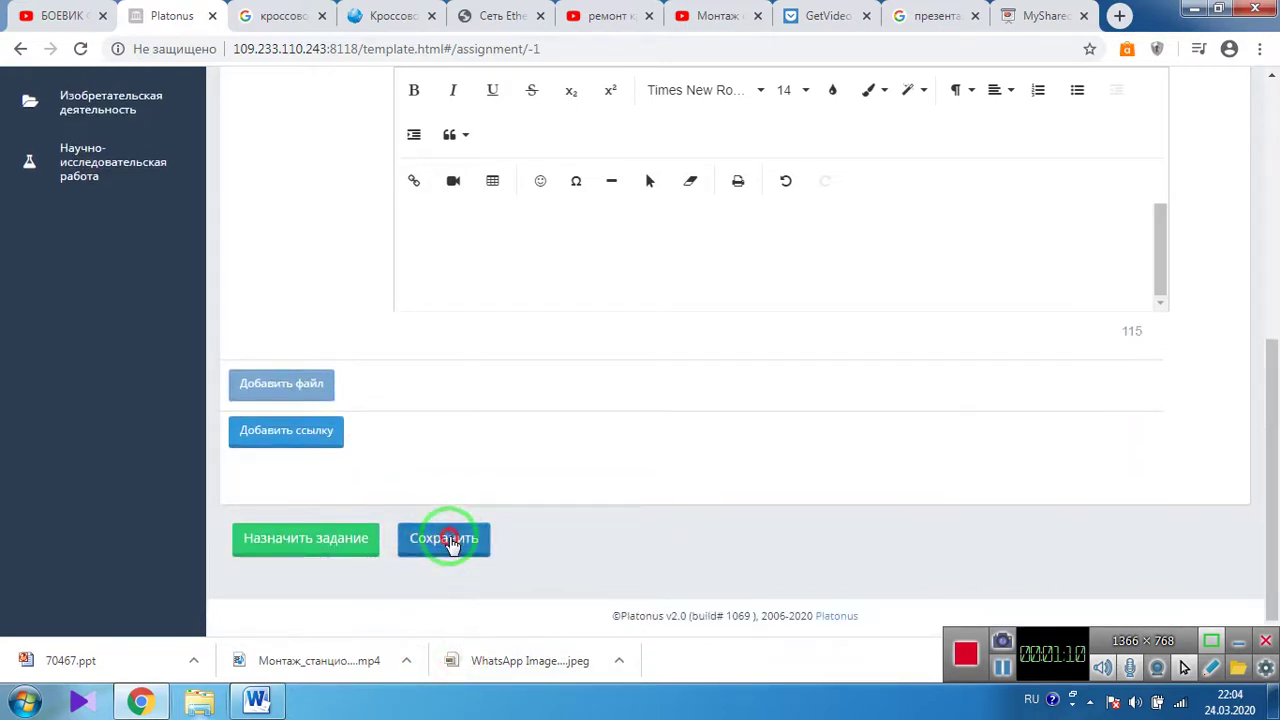
- Attach the presentation 70467.ppt and the video Монтаж_станционного_кросса.mp4 from the кач folder to the assignment
scroll(349, 428, "down", 10)
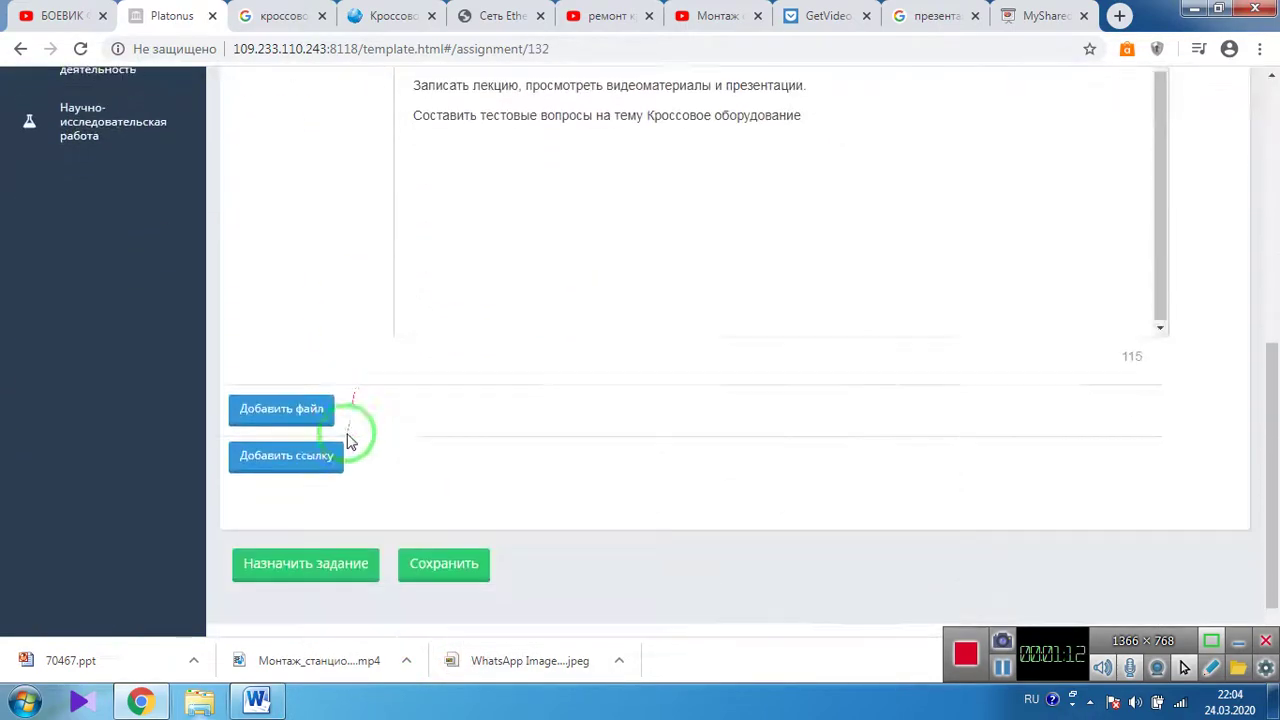
left_click_drag(298, 413, 533, 416)
left_click_drag(560, 312, 473, 270)
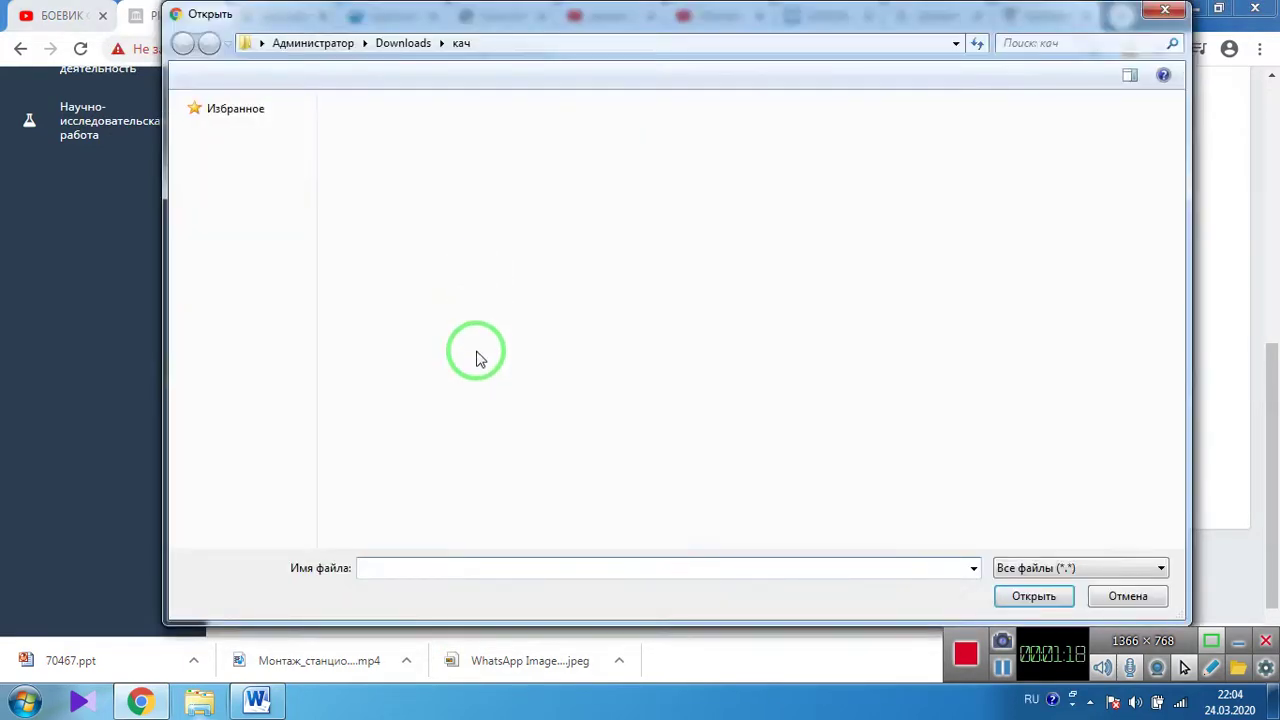
left_click_drag(471, 343, 466, 246)
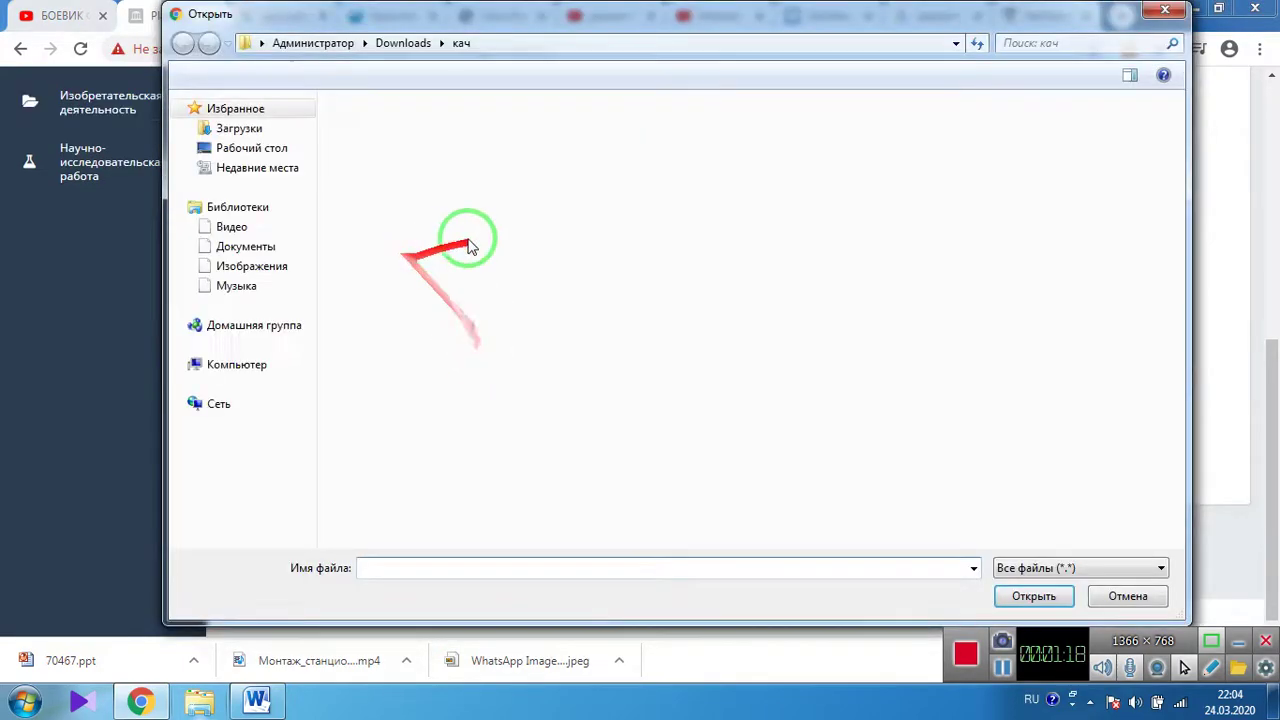
left_click(395, 135)
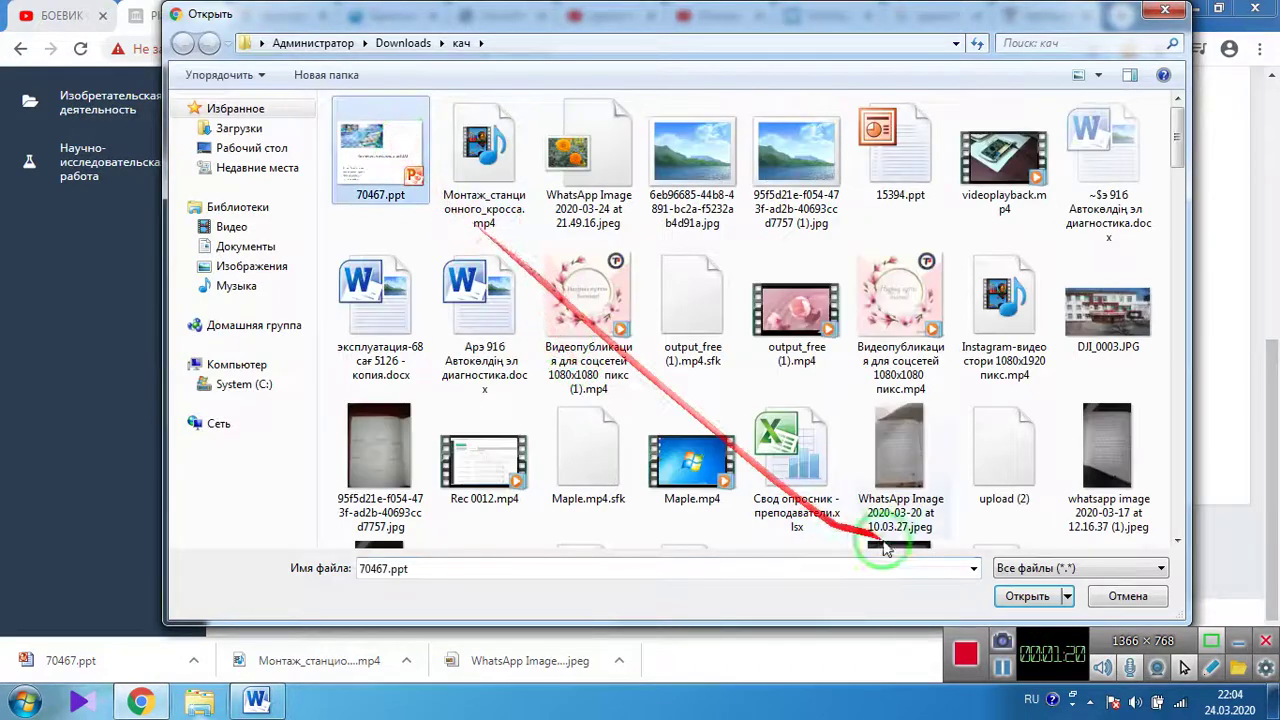
left_click(1027, 596)
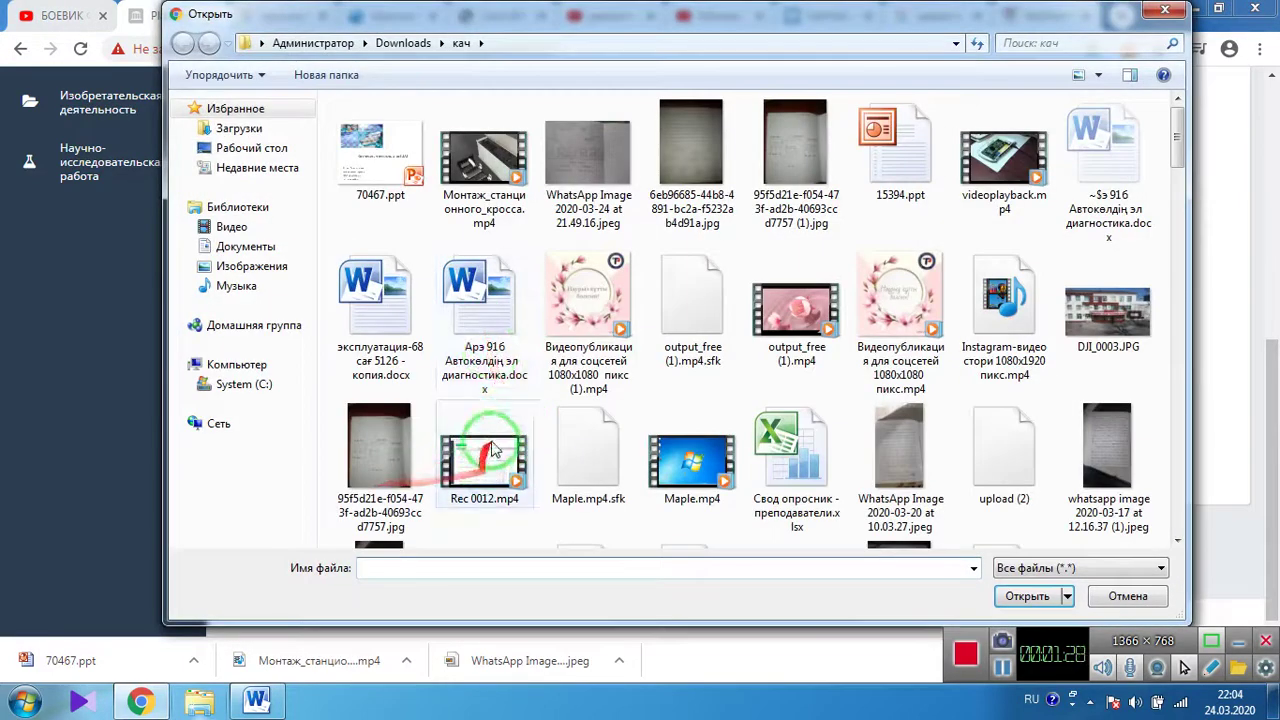
left_click(484, 165)
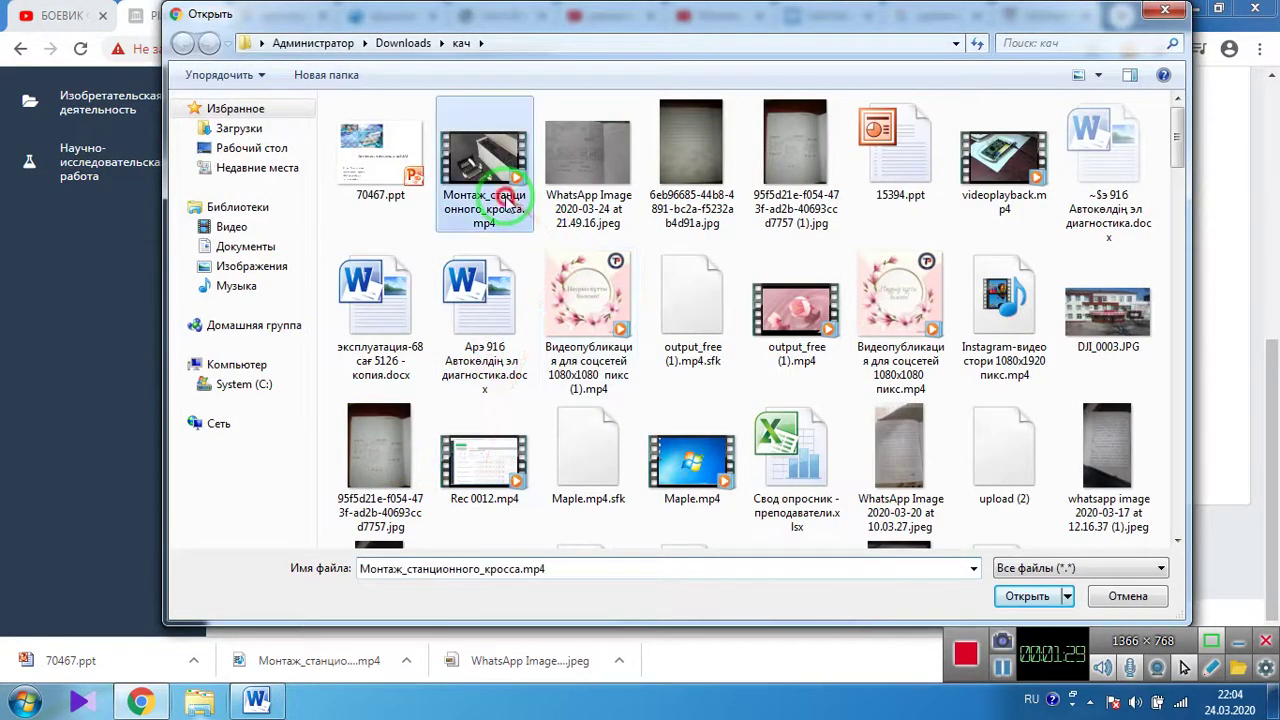
left_click(1027, 597)
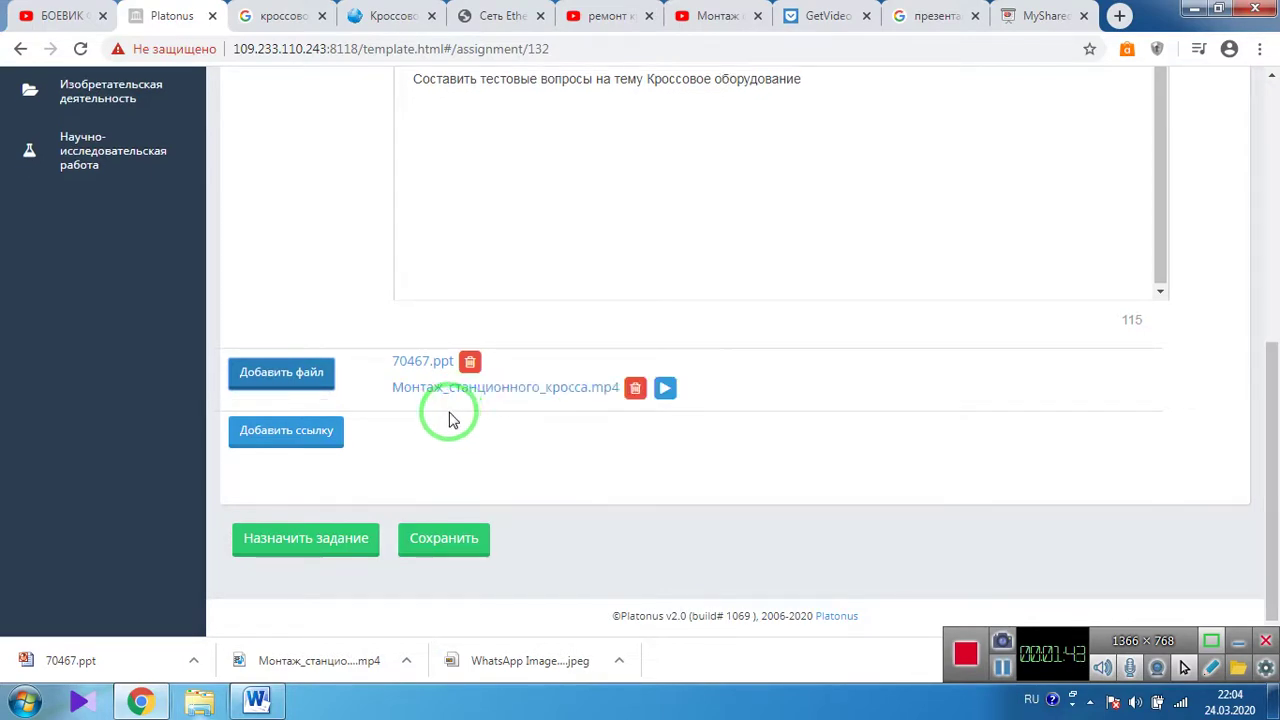
- Attach the document Кроссовое оборудование.docx from the desktop to the assignment
left_click(310, 374)
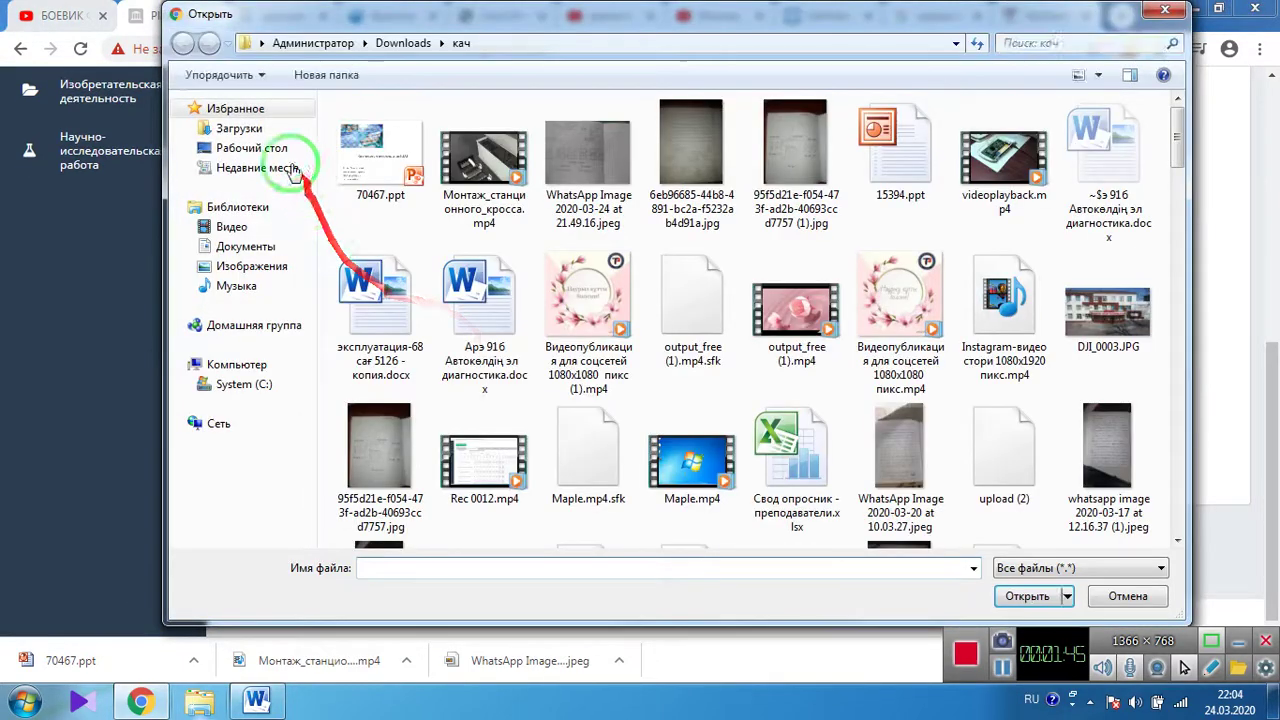
left_click(252, 148)
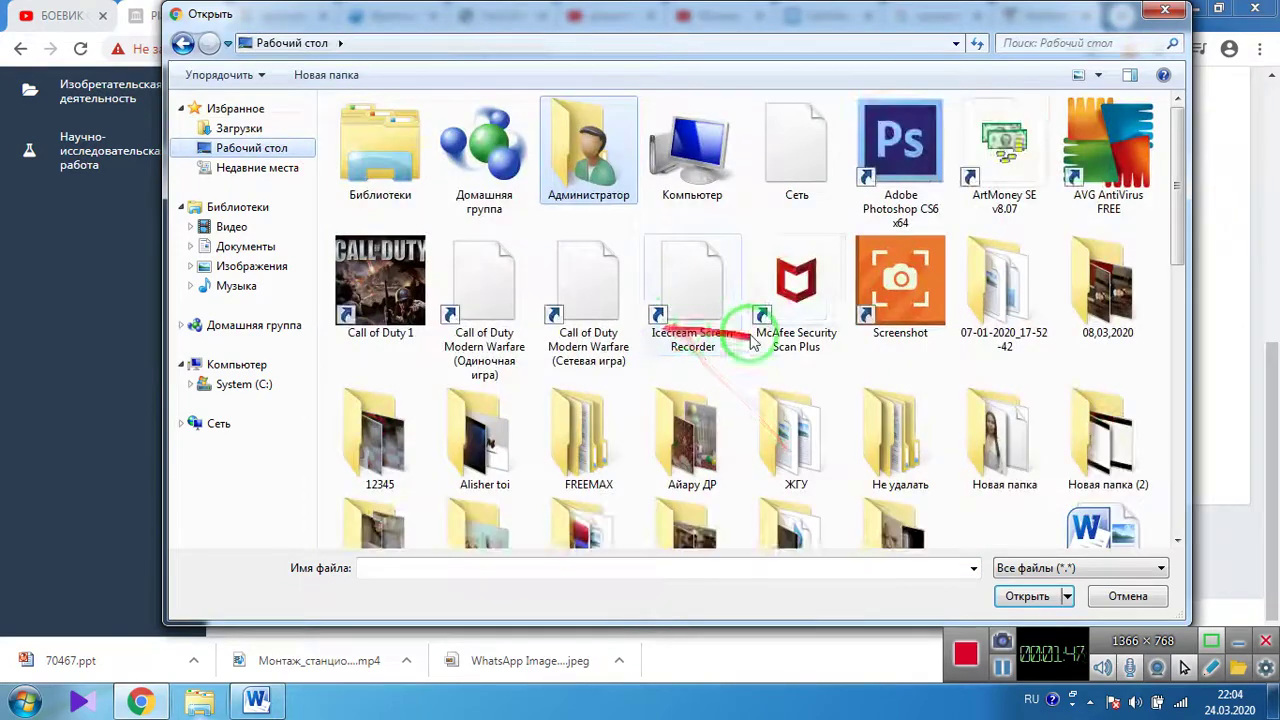
scroll(1075, 445, "down", 10)
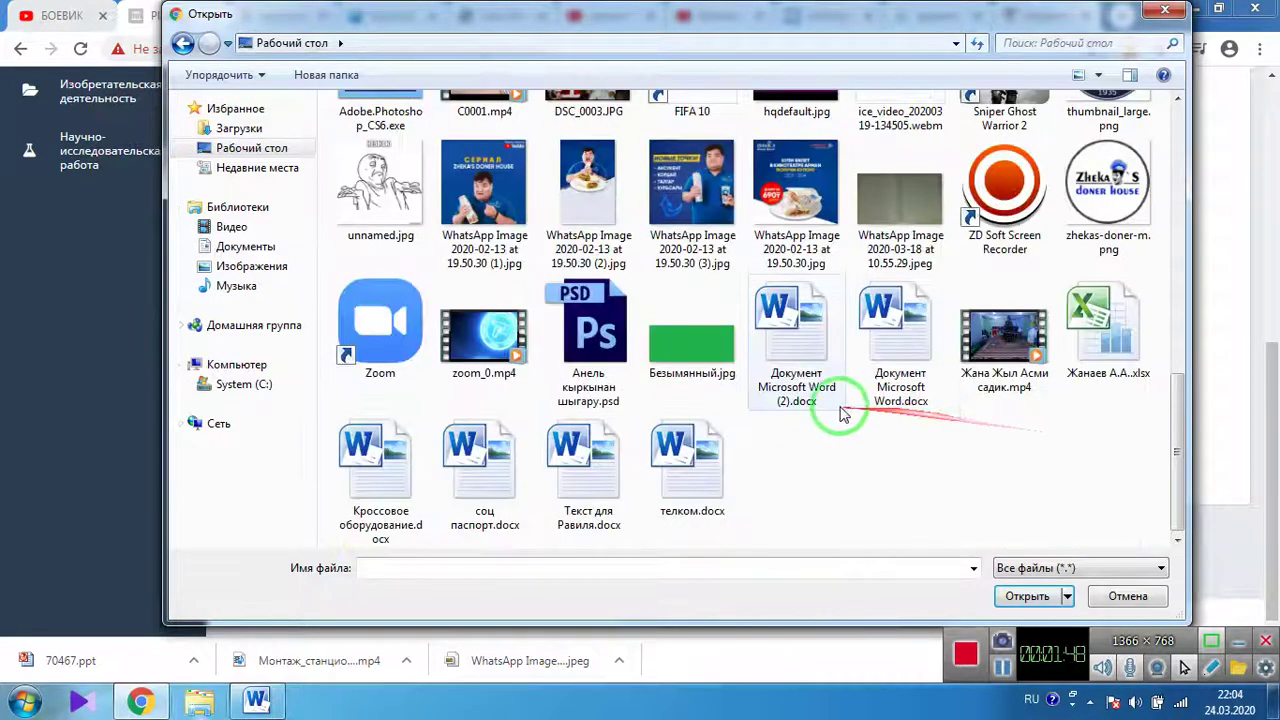
double_click(398, 465)
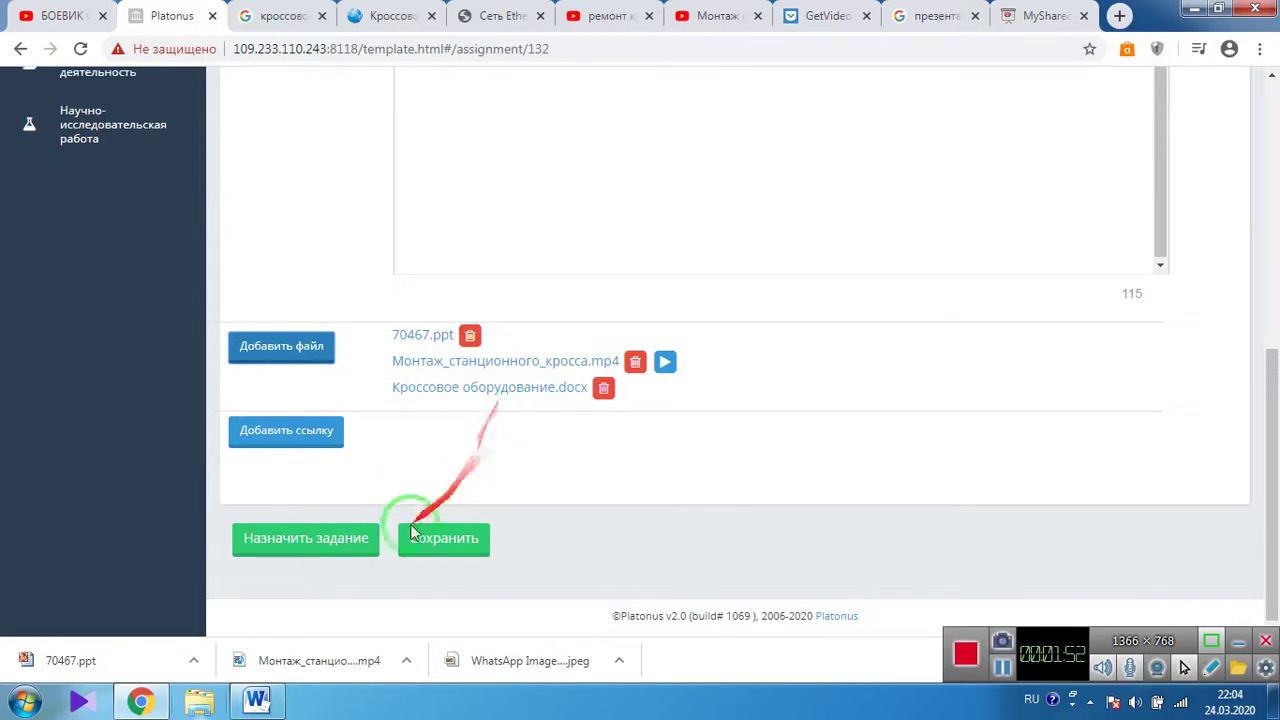
- Assign the completed task to the selected recipients and review its recipients list
left_click(445, 545)
scroll(415, 545, "down", 10)
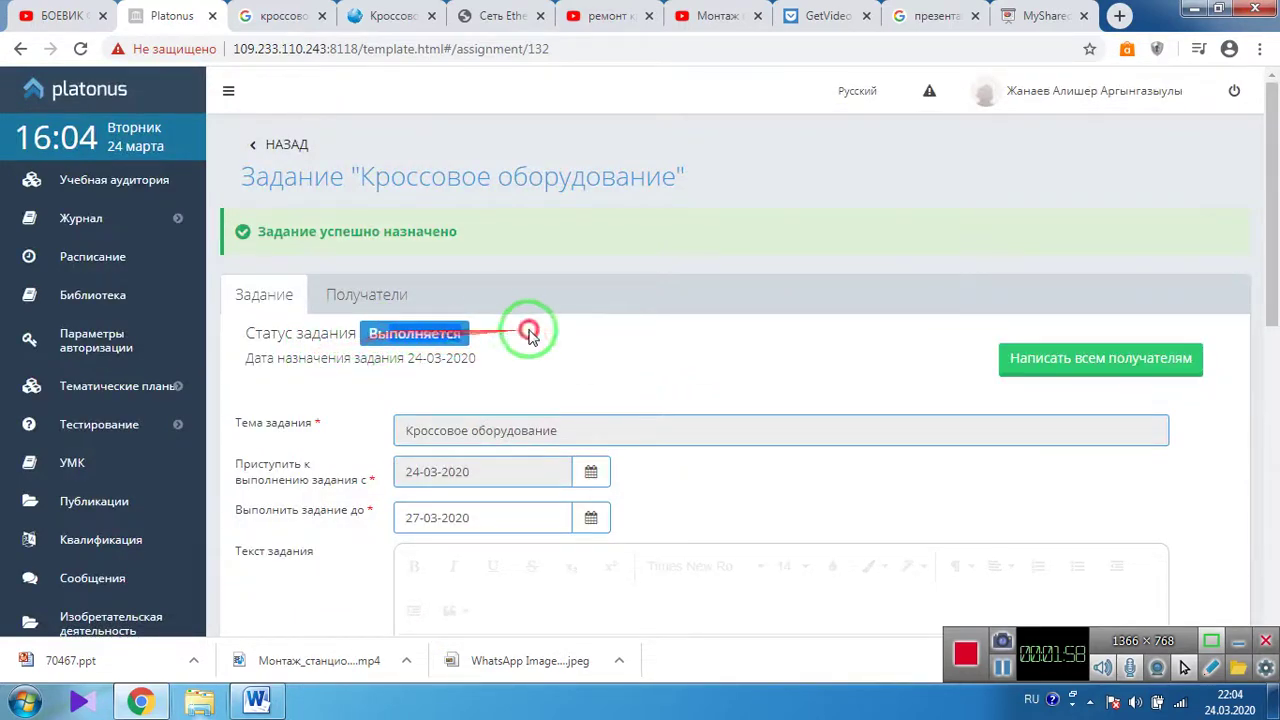
left_click(386, 294)
scroll(480, 371, "down", 2)
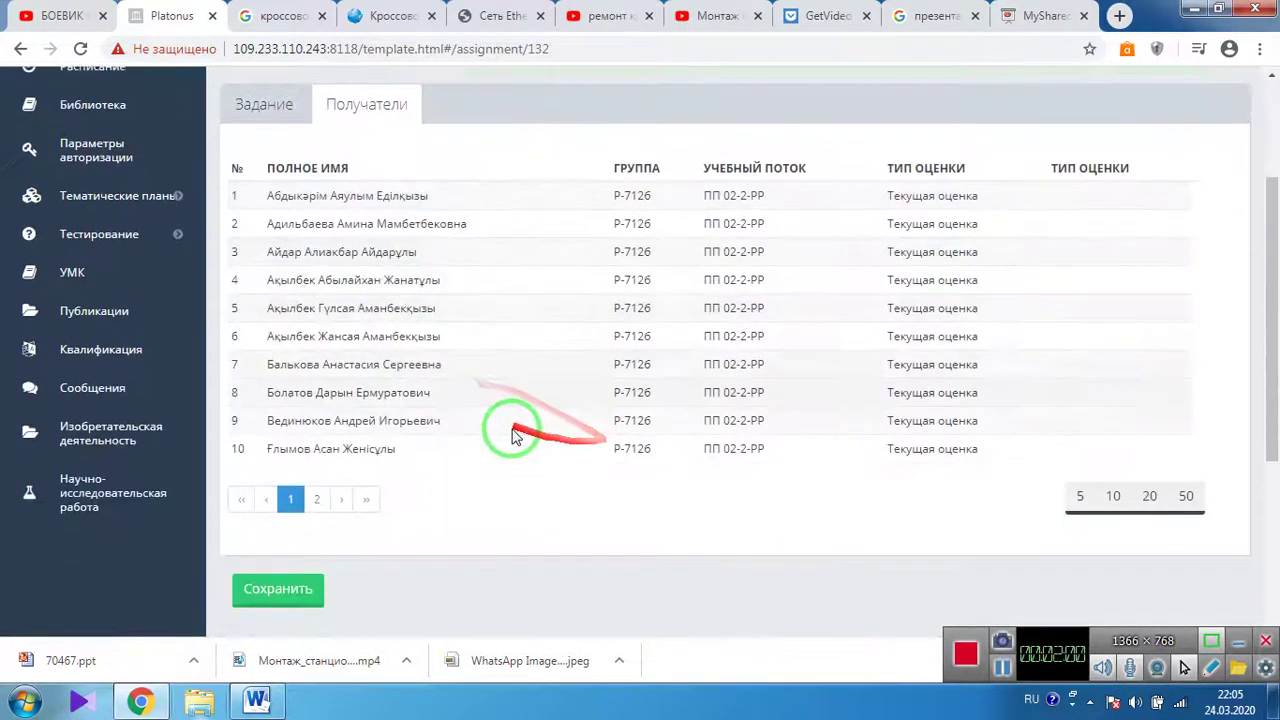
scroll(505, 430, "up", 2)
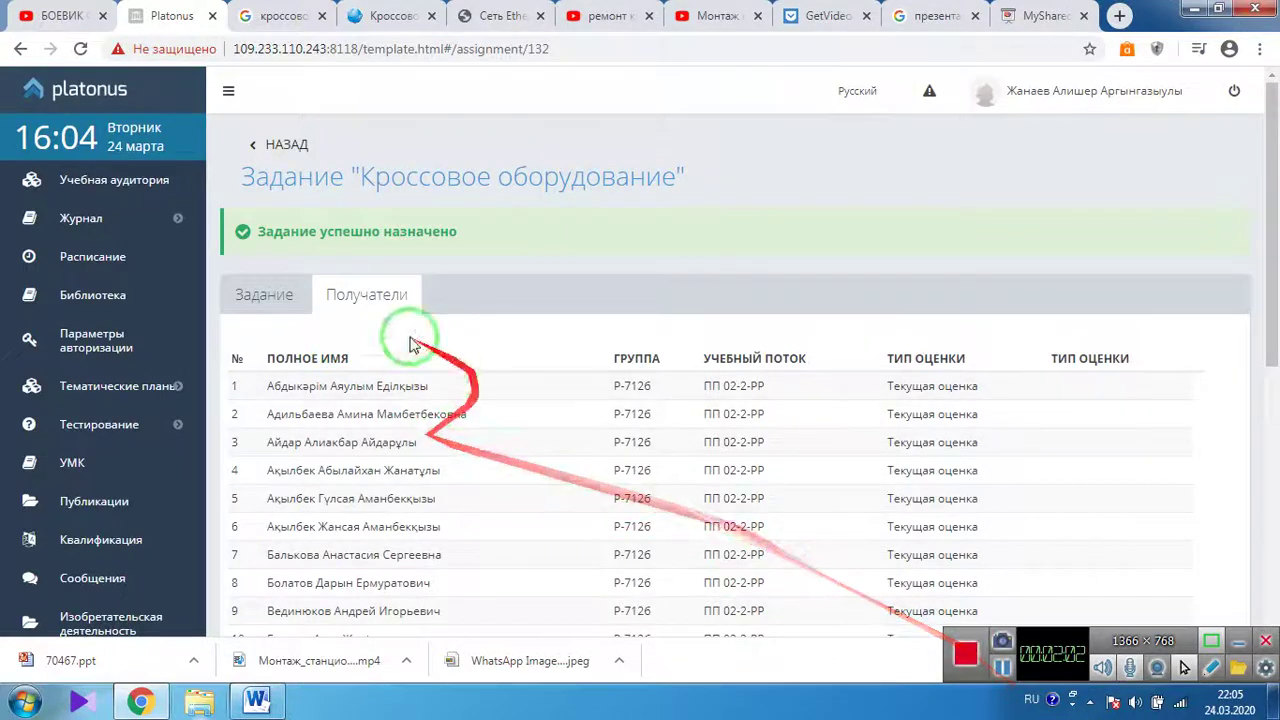
- Review the text and attached files of the assigned Кроссовое оборудование task
left_click(262, 298)
scroll(700, 480, "down", 5)
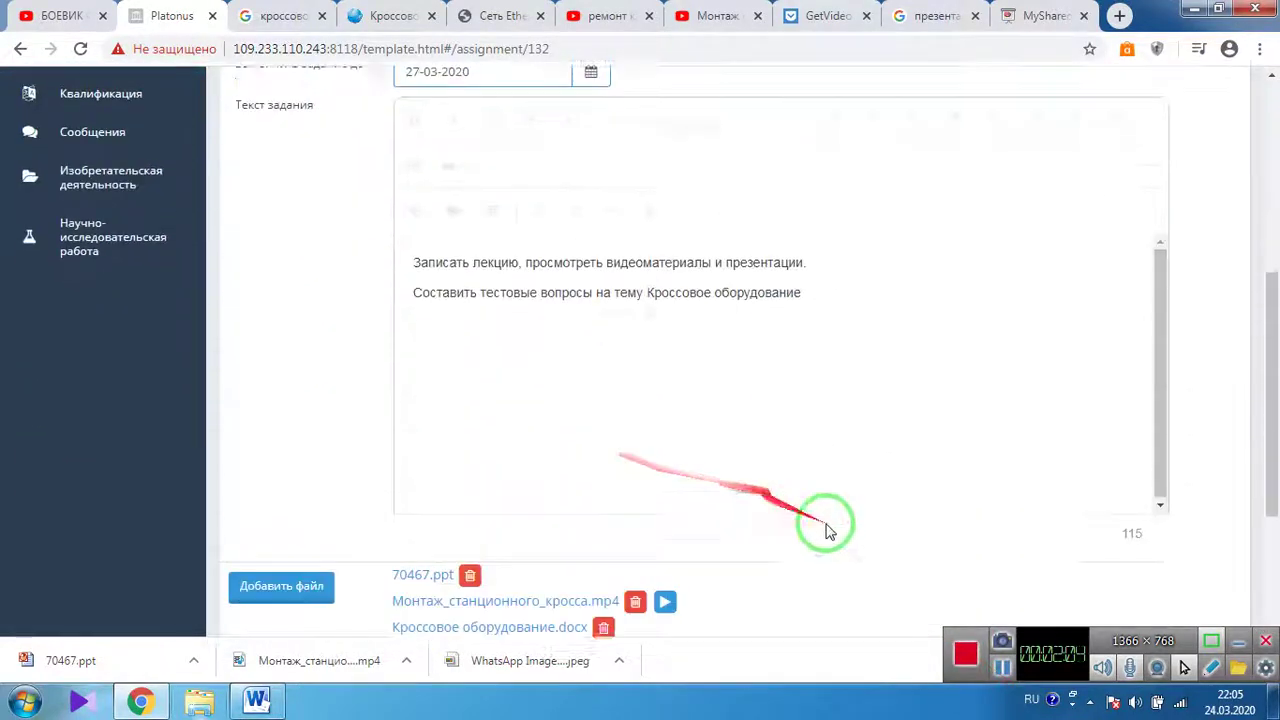
left_click(1003, 672)
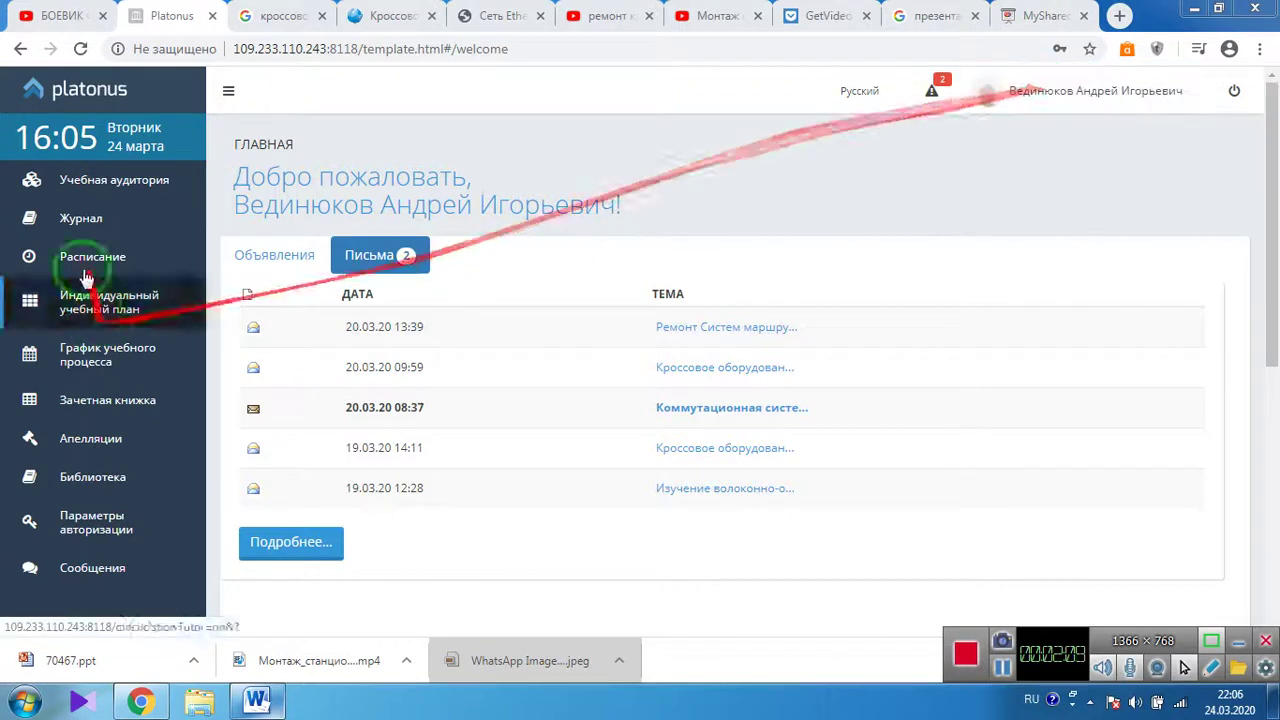
- Open the Ремонт Систем маршрутизации assignment from the student's list of assignments
left_click(67, 88)
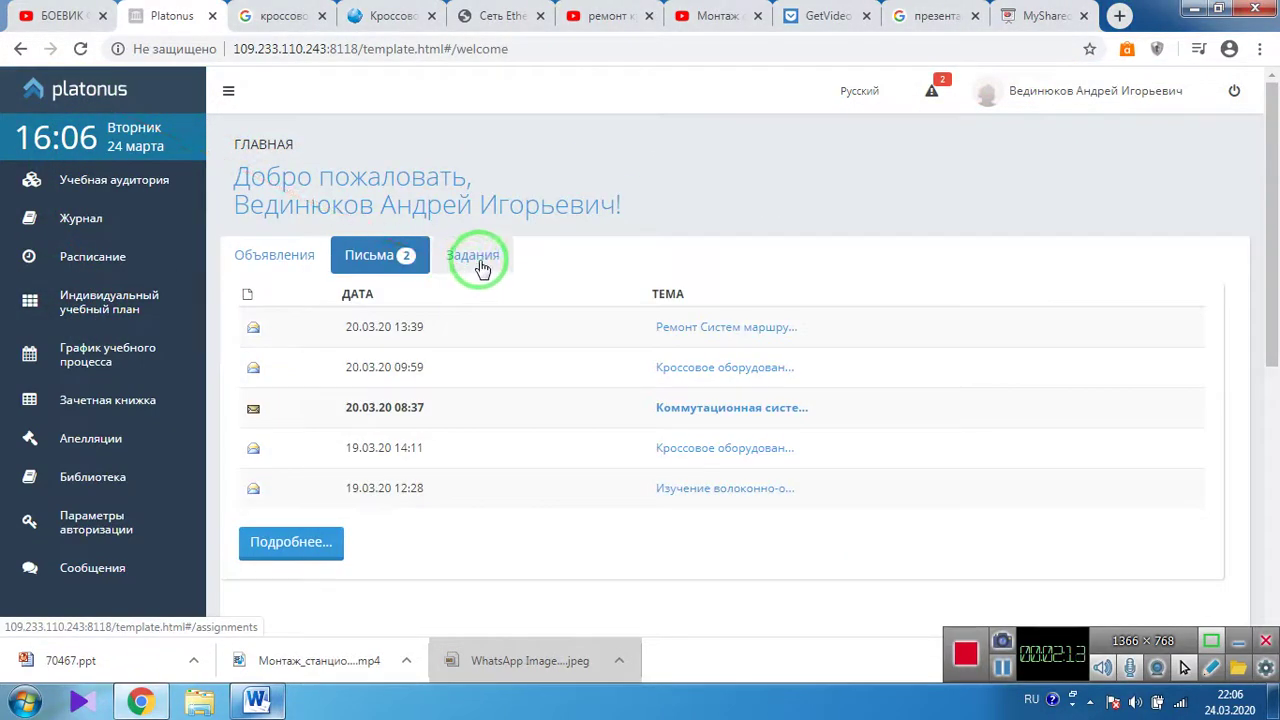
left_click(481, 265)
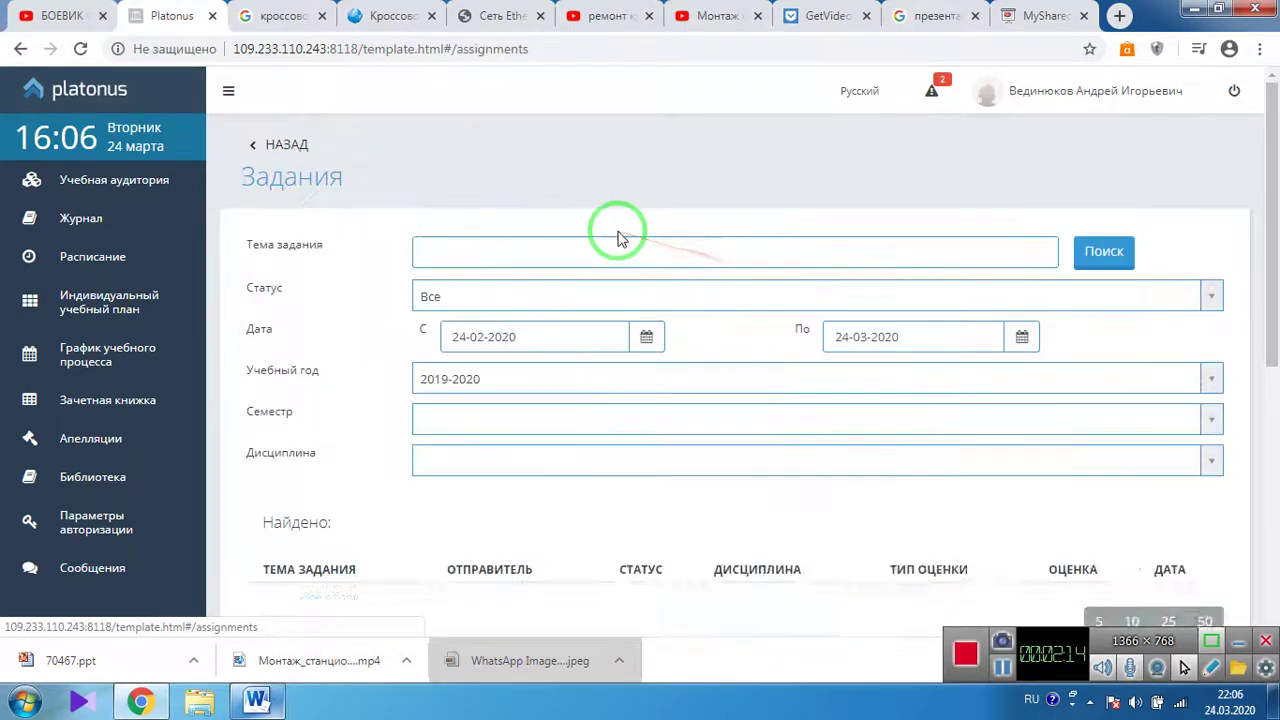
scroll(617, 234, "down", 4)
scroll(472, 336, "up", 1)
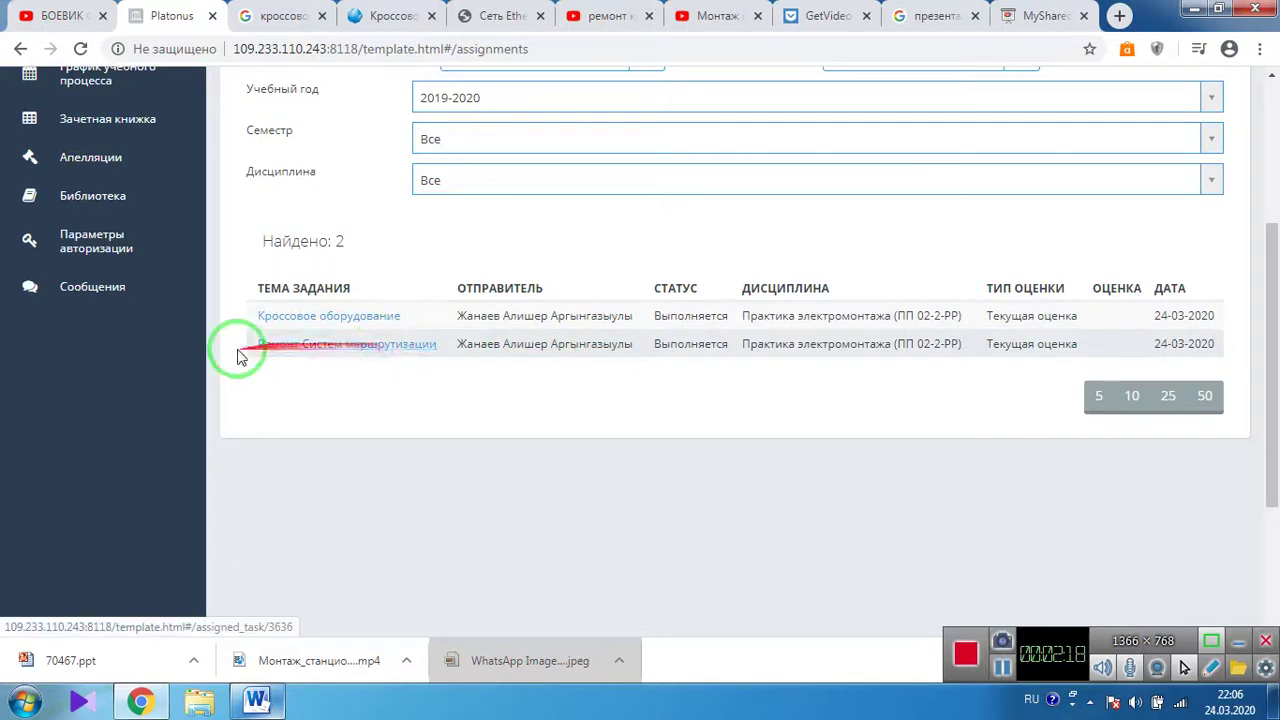
left_click(350, 345)
scroll(610, 300, "down", 2)
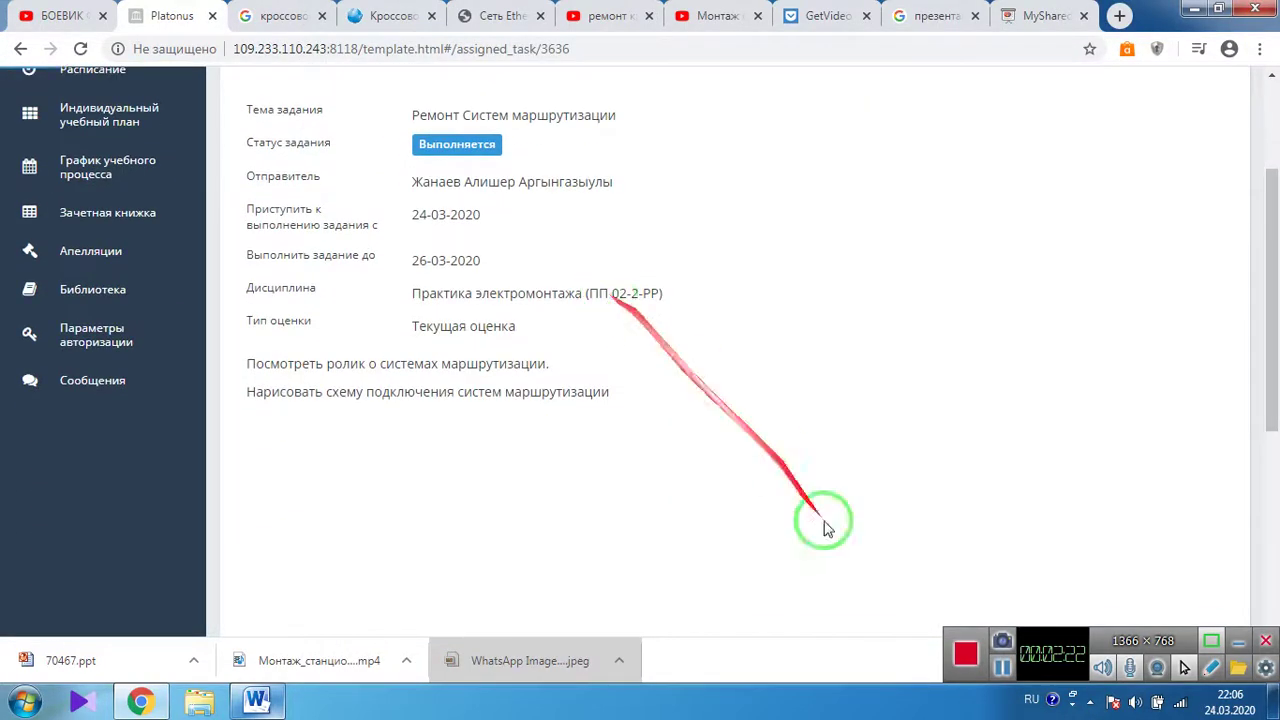
- Examine the assignment's start date, due date, discipline and grade type
scroll(930, 600, "up", 1)
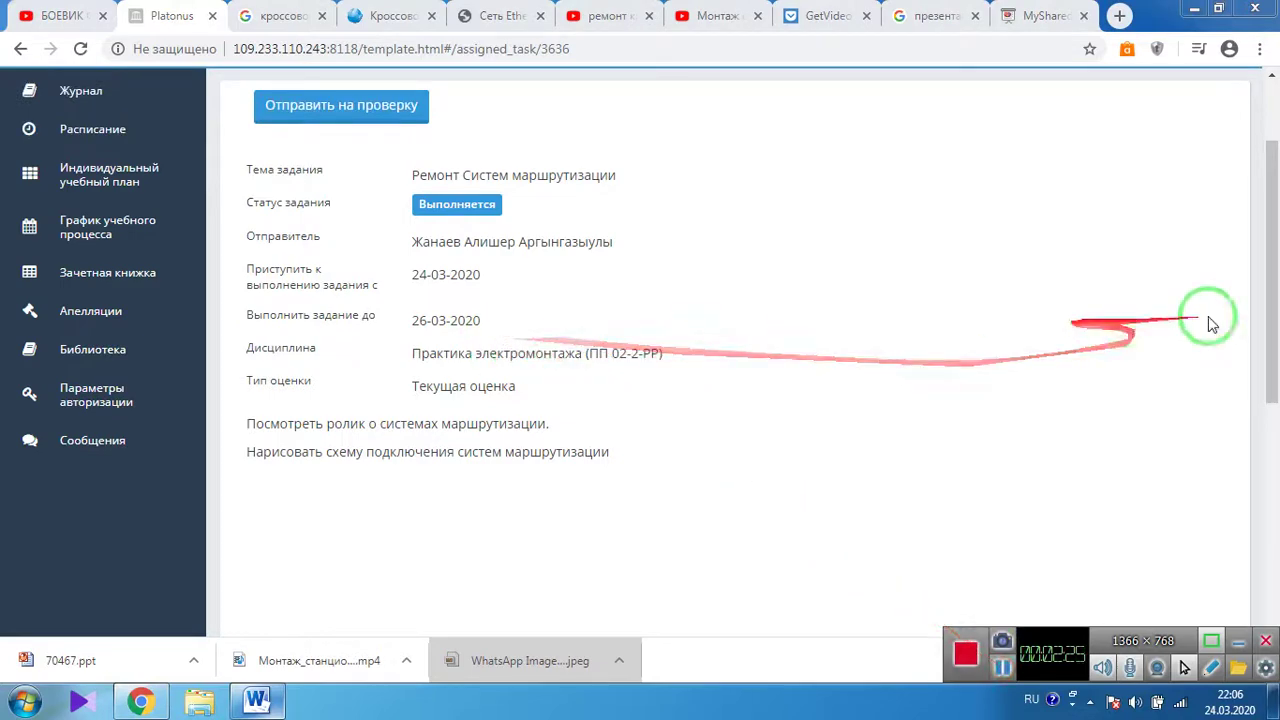
left_click_drag(1257, 243, 1263, 280)
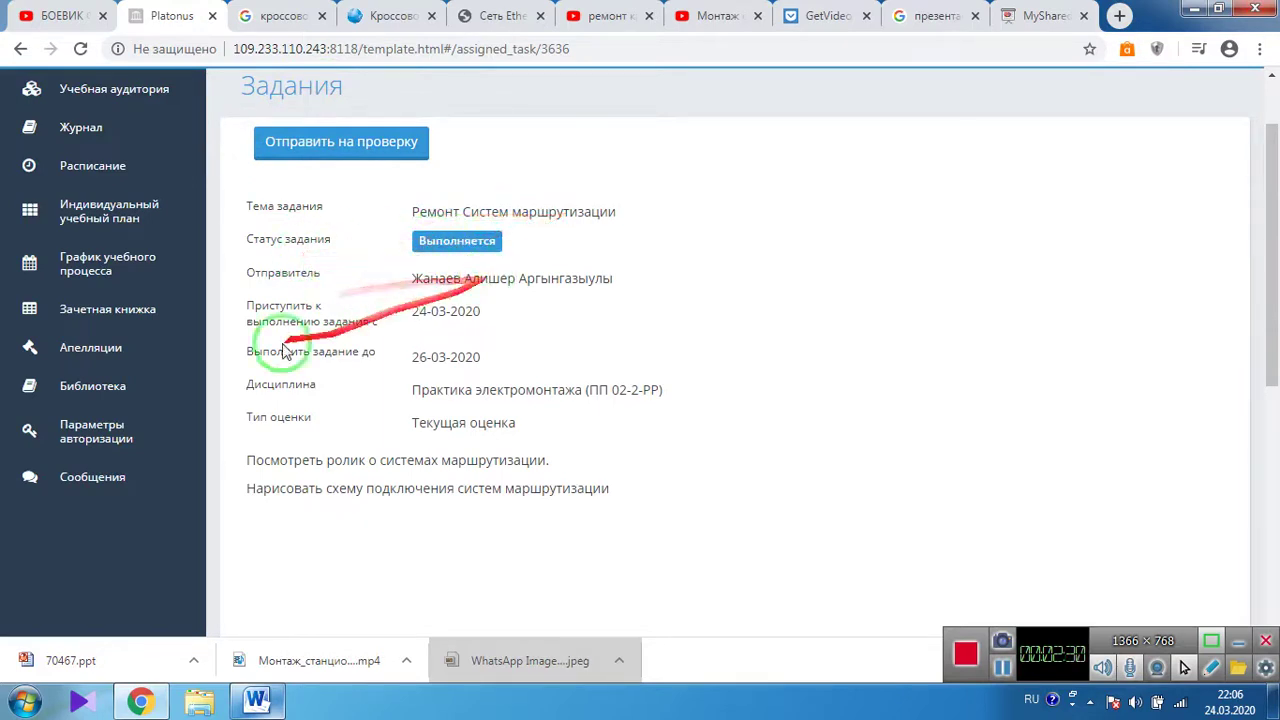
left_click_drag(415, 308, 548, 316)
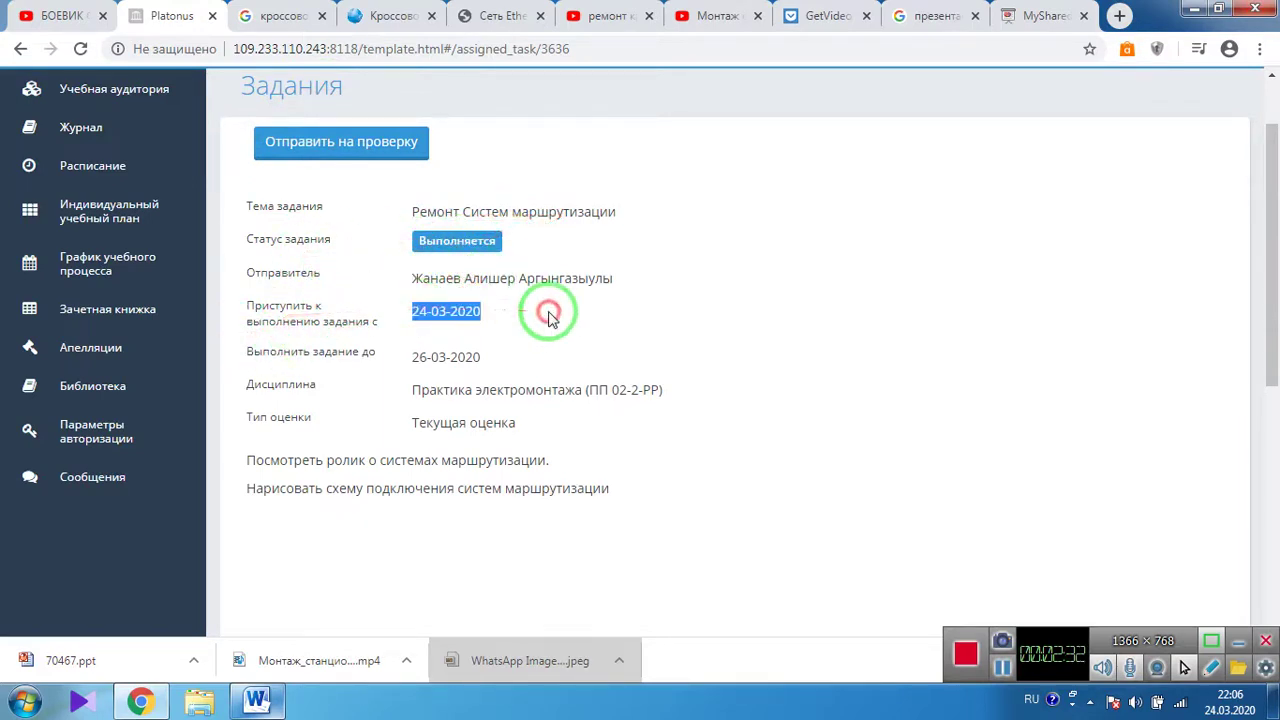
left_click(499, 330)
left_click_drag(390, 362, 517, 350)
left_click(520, 355)
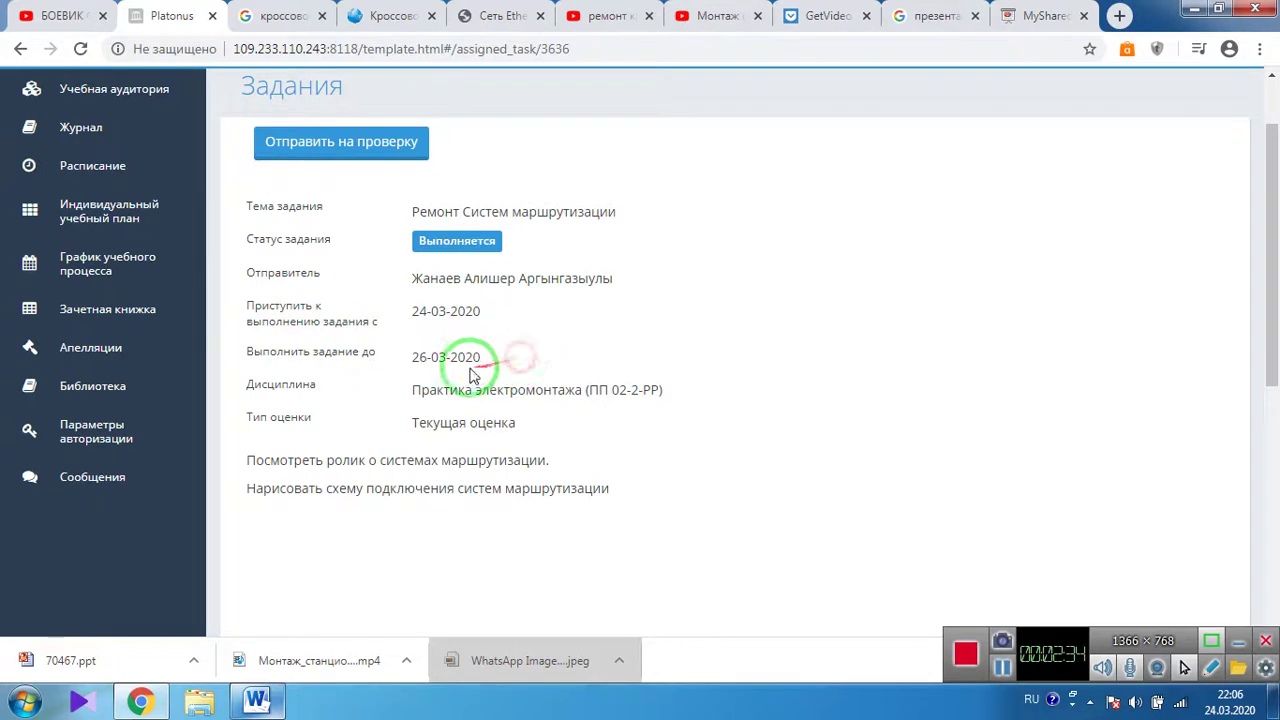
left_click_drag(455, 397, 590, 395)
left_click(663, 420)
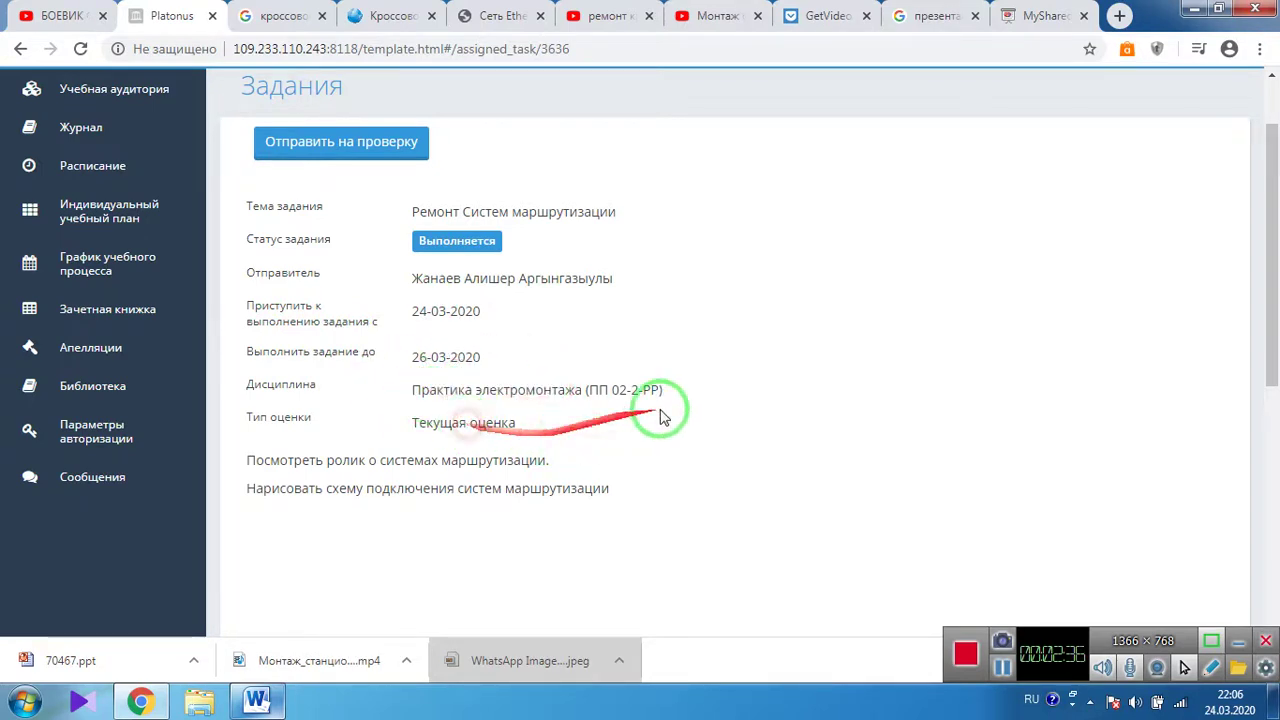
- Read the assignment's task text, then check its attached files and chat
scroll(430, 340, "down", 2)
left_click_drag(245, 275, 543, 271)
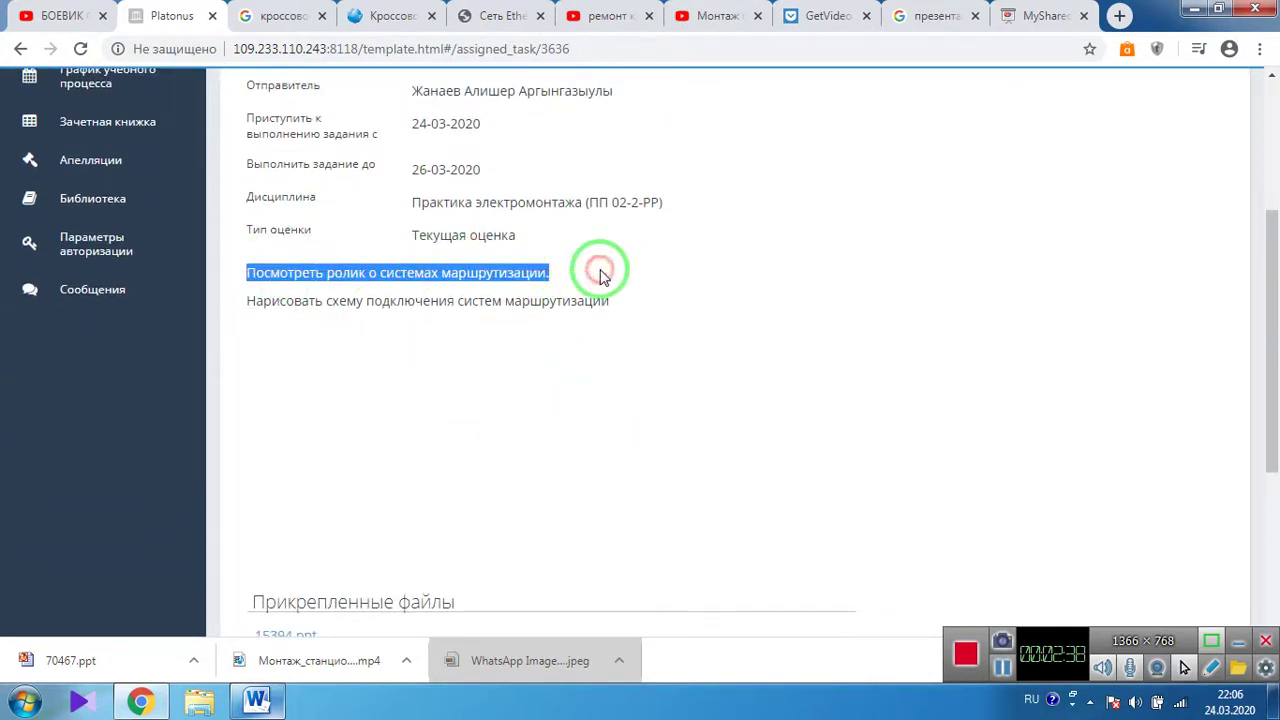
left_click(543, 271)
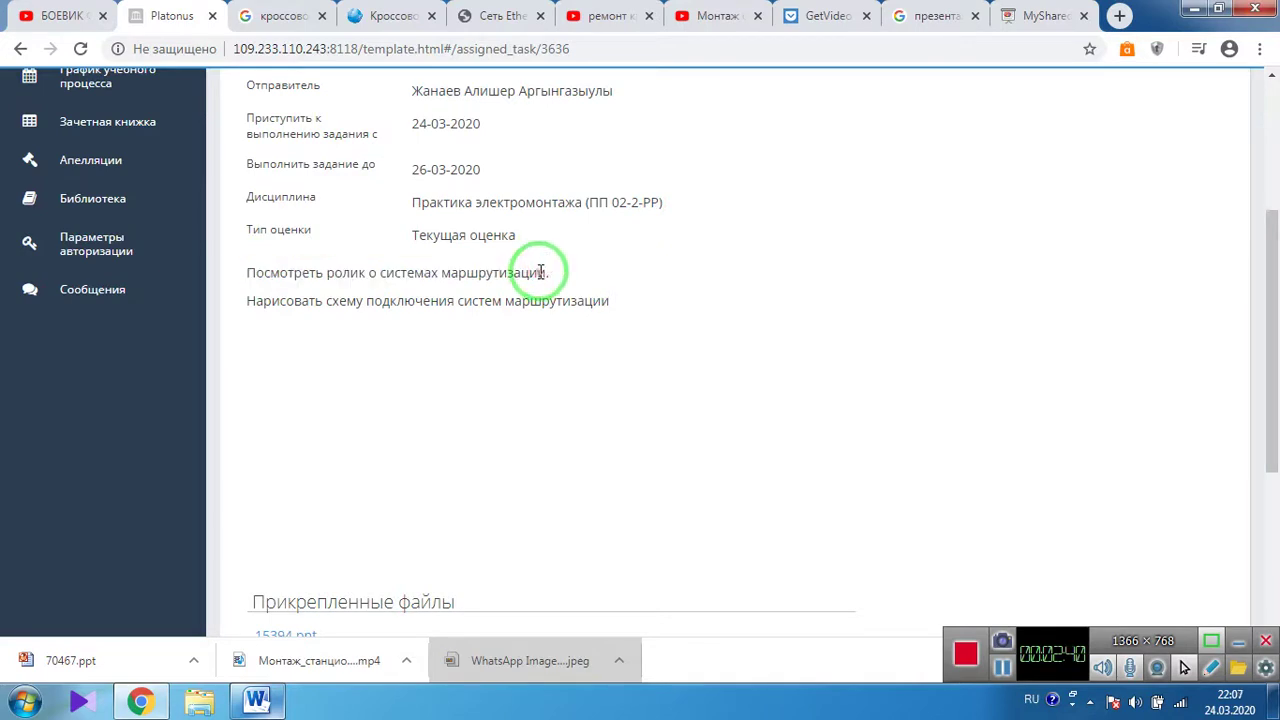
scroll(491, 263, "down", 1)
left_click_drag(330, 210, 549, 230)
left_click(614, 209)
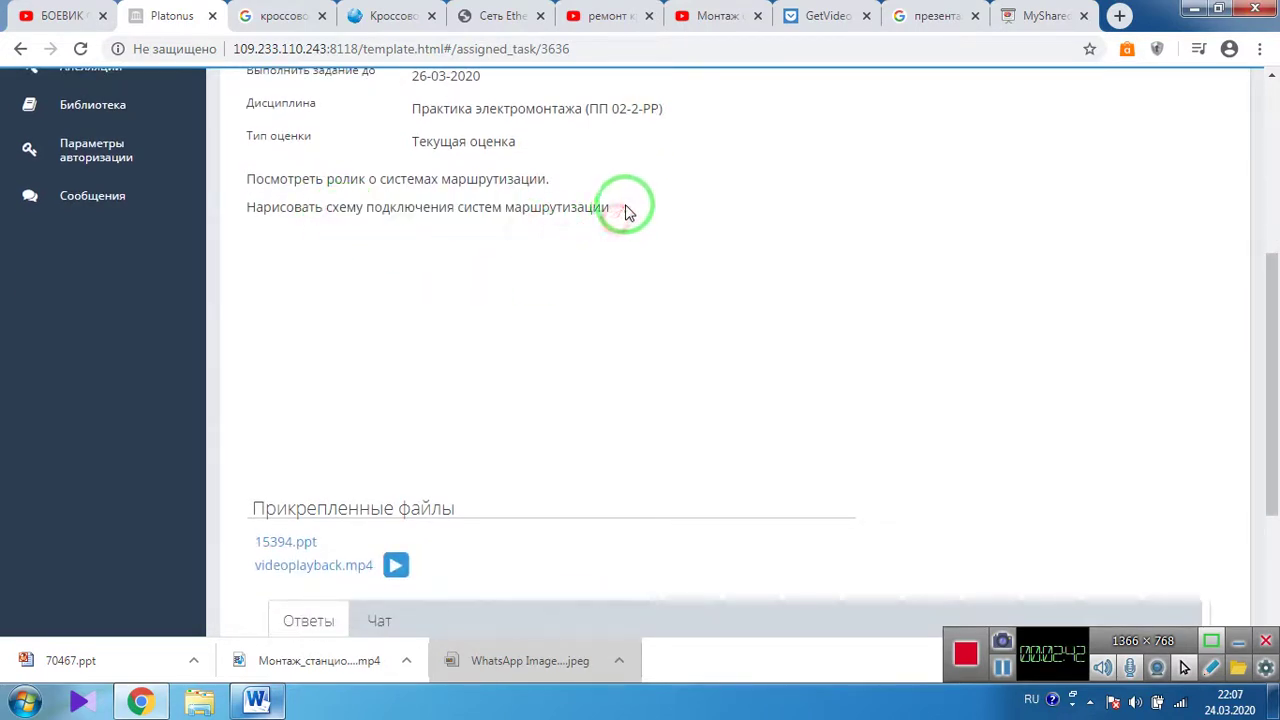
scroll(560, 270, "down", 2)
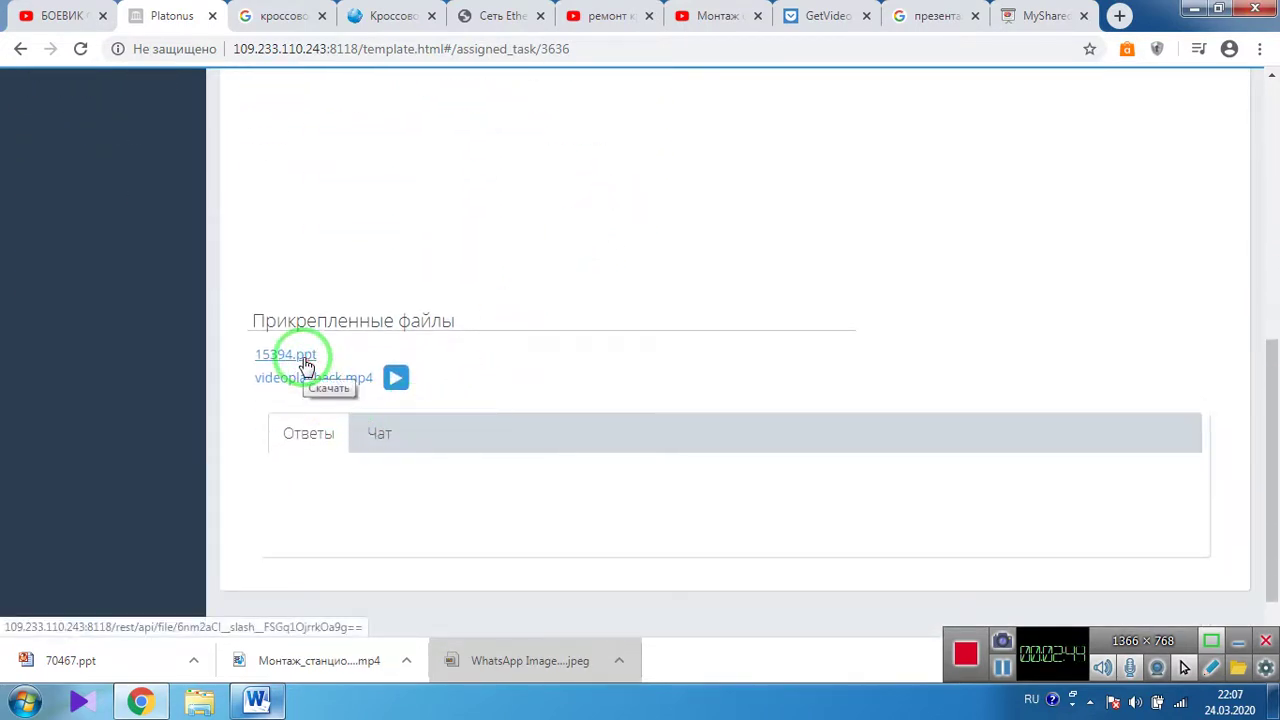
scroll(335, 420, "down", 1)
left_click(373, 400)
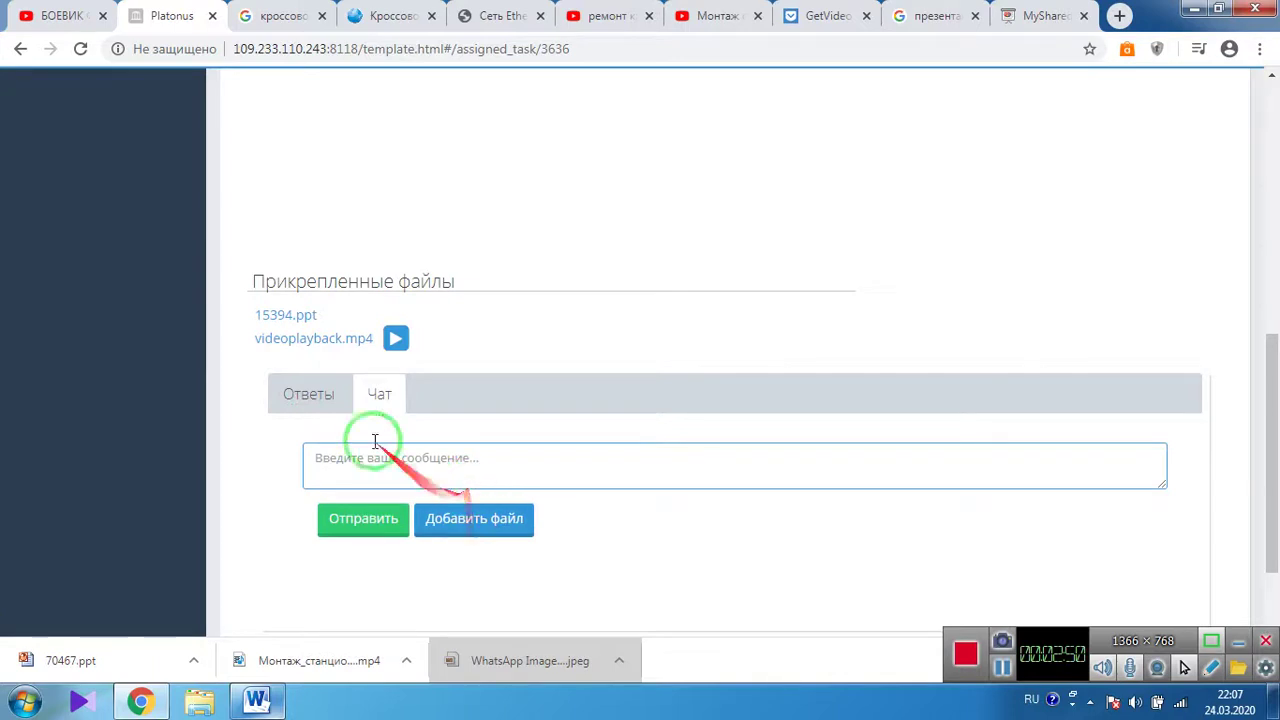
- Start an answer to the assignment and enter the text "Составил схему посмотрел ролики и презентацию"
scroll(371, 450, "up", 6)
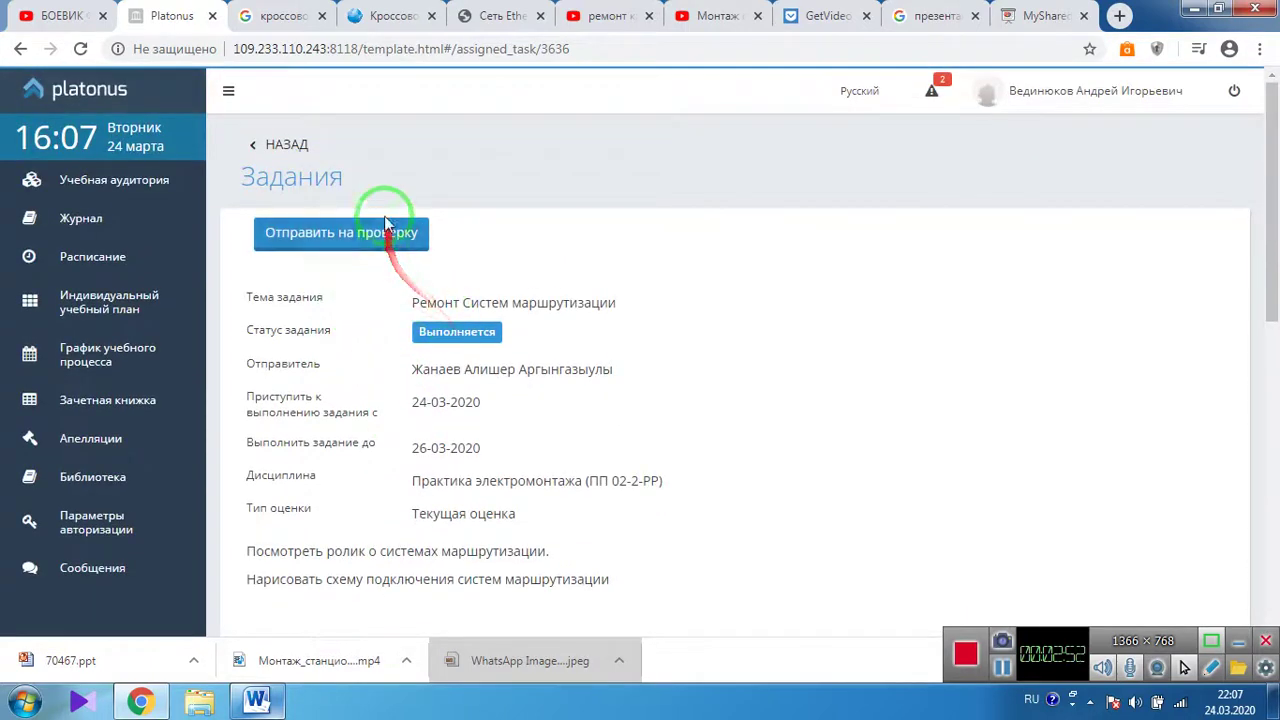
left_click(378, 240)
left_click(516, 194)
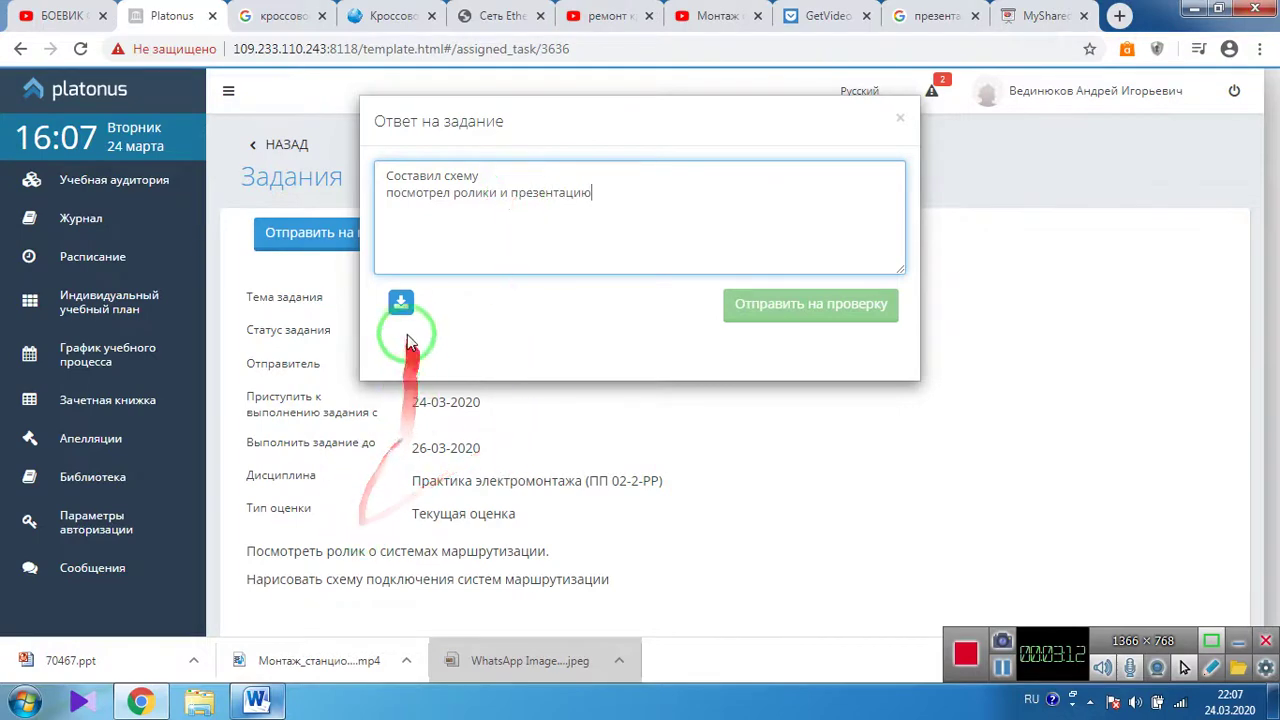
- Attach WhatsApp Image 2020-03-24 at 21.49.16.jpeg from the кач folder to the answer
left_click(401, 302)
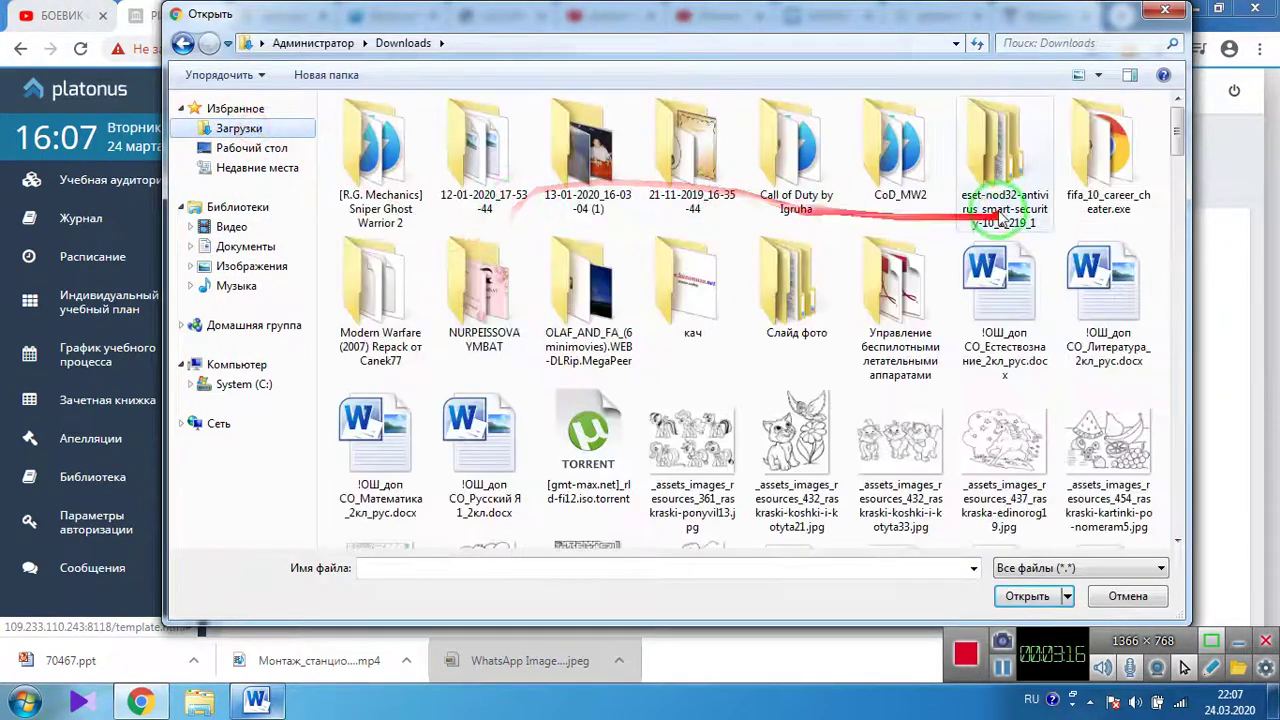
double_click(692, 290)
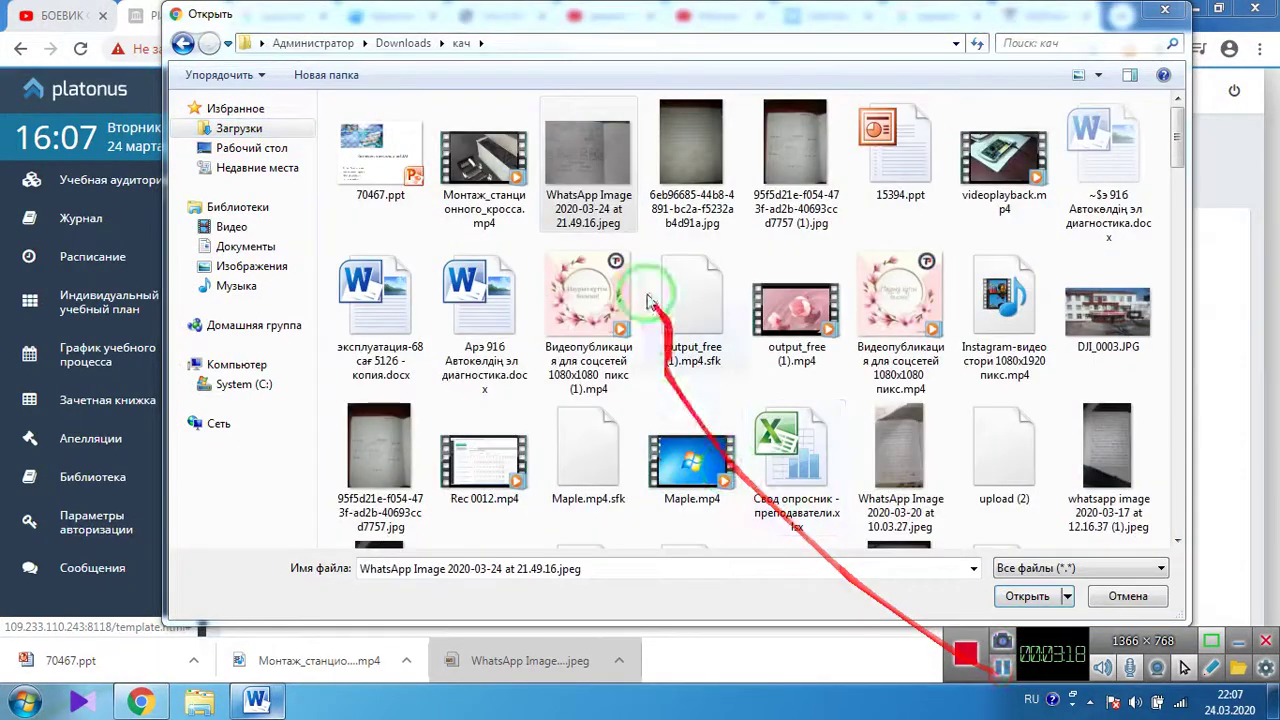
left_click(586, 157)
double_click(575, 157)
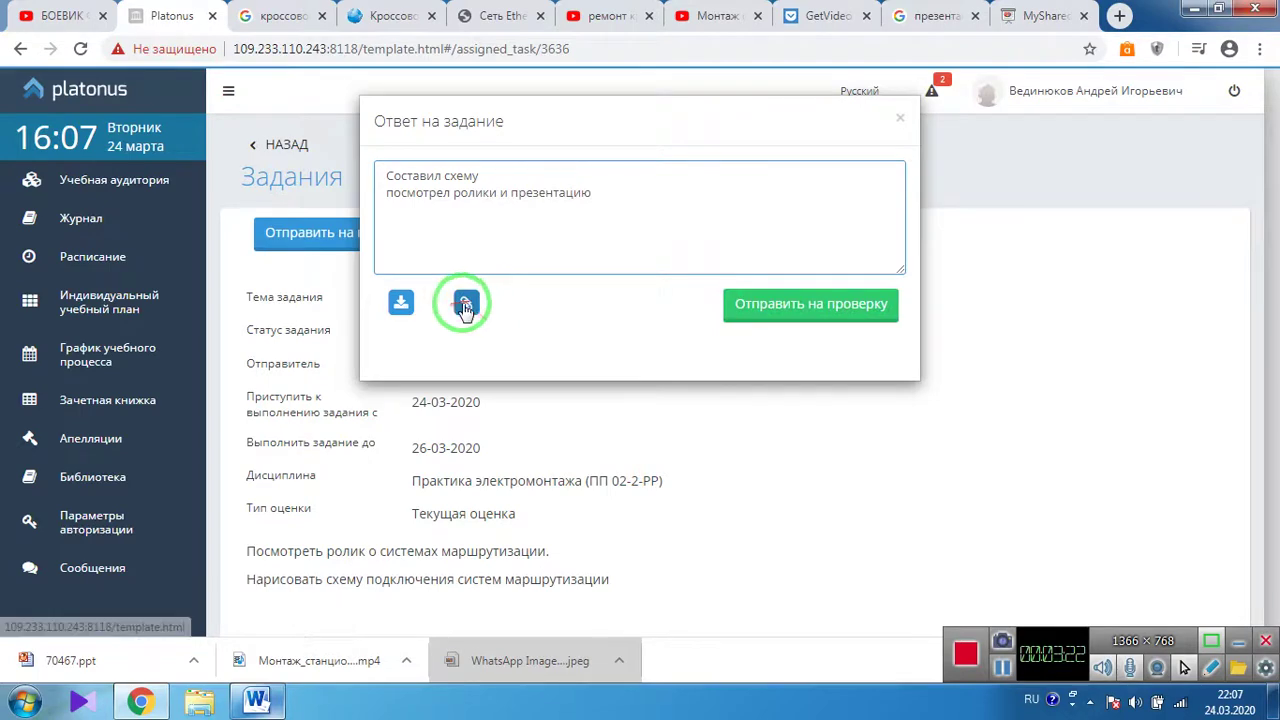
- Send the answer for checking and confirm the submission
left_click(843, 308)
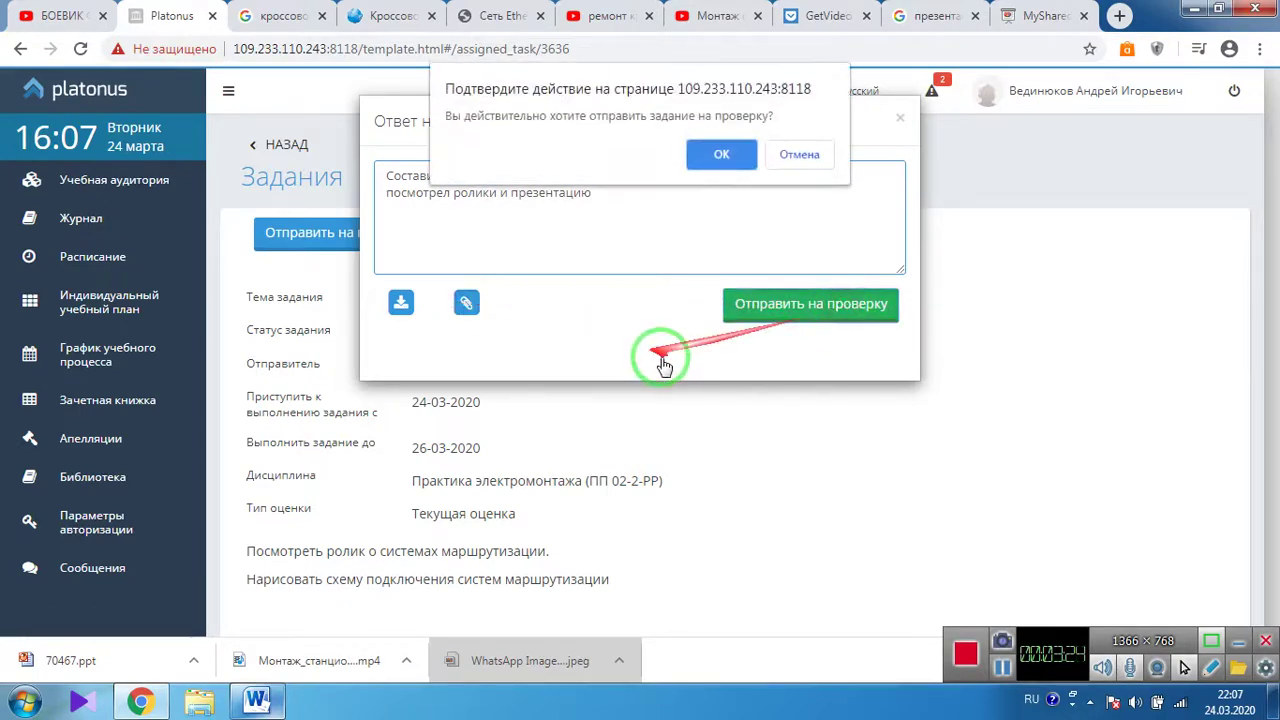
left_click(714, 153)
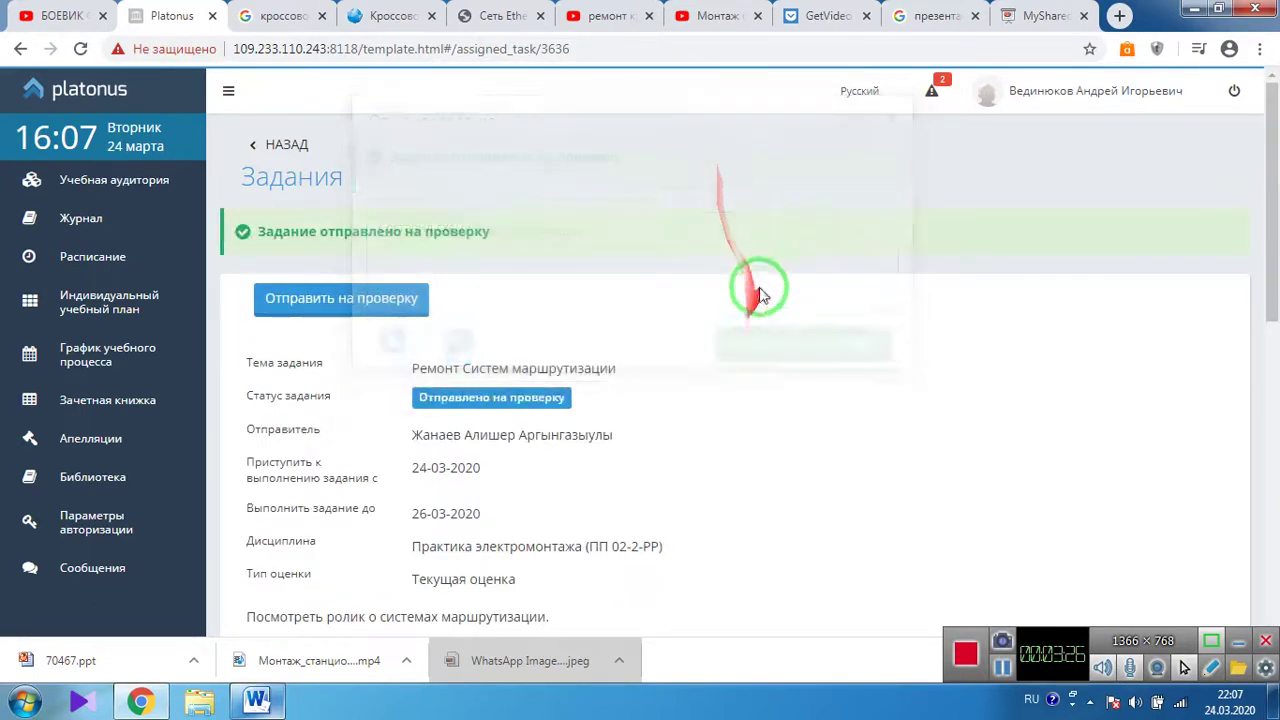
left_click_drag(378, 246, 605, 250)
left_click(1002, 675)
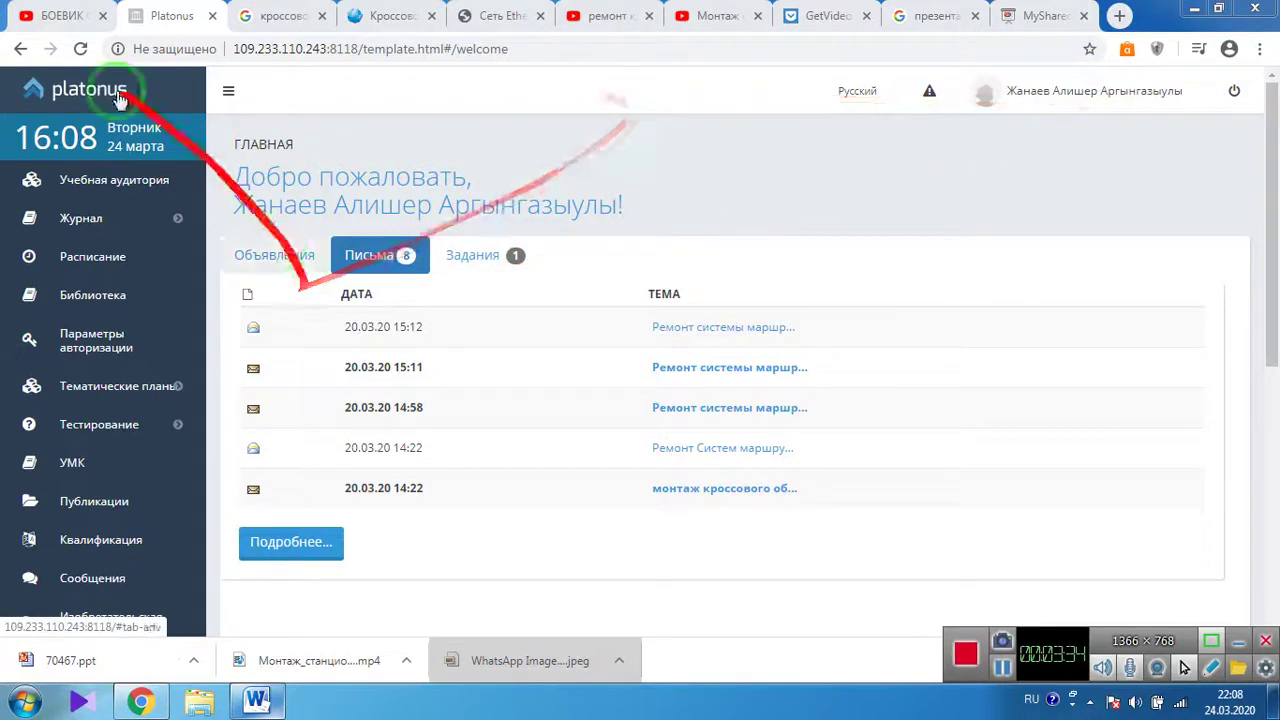
- From the teacher's account, open the assignments list and expand the recipients of Ремонт Систем маршрутизации
left_click(496, 272)
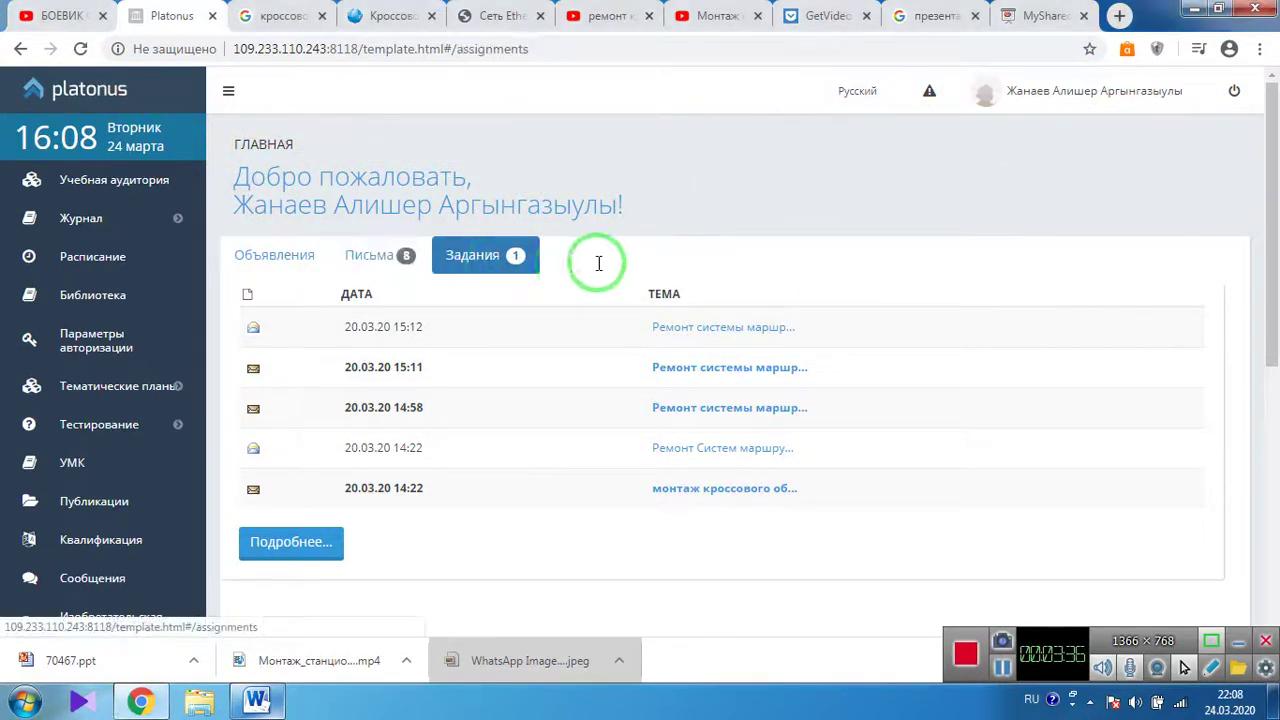
scroll(580, 200, "down", 3)
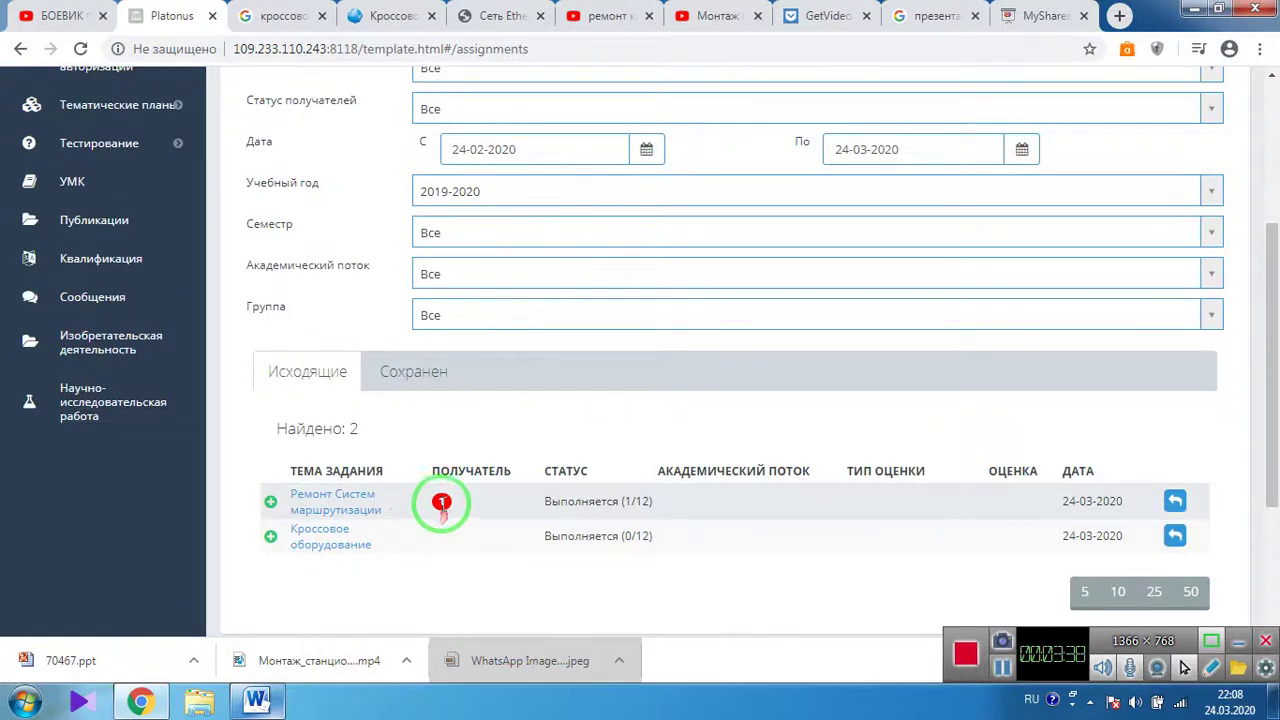
left_click(273, 503)
scroll(540, 470, "down", 10)
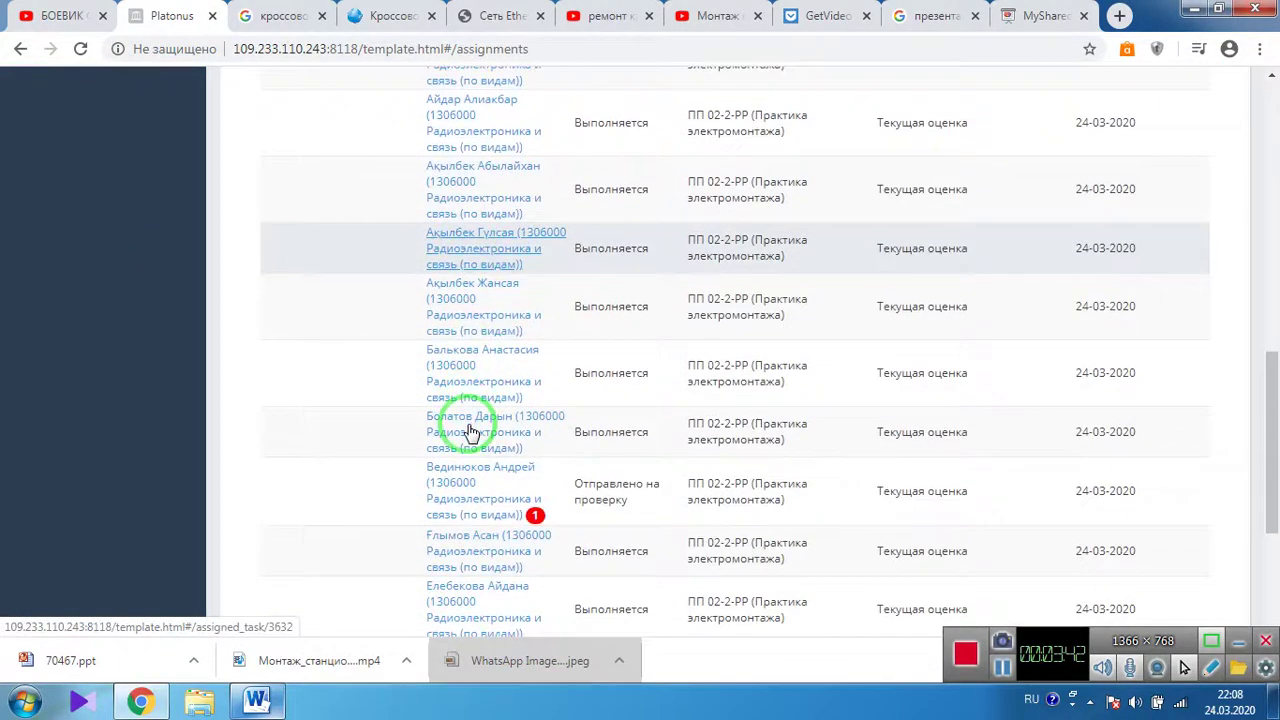
scroll(492, 507, "down", 1)
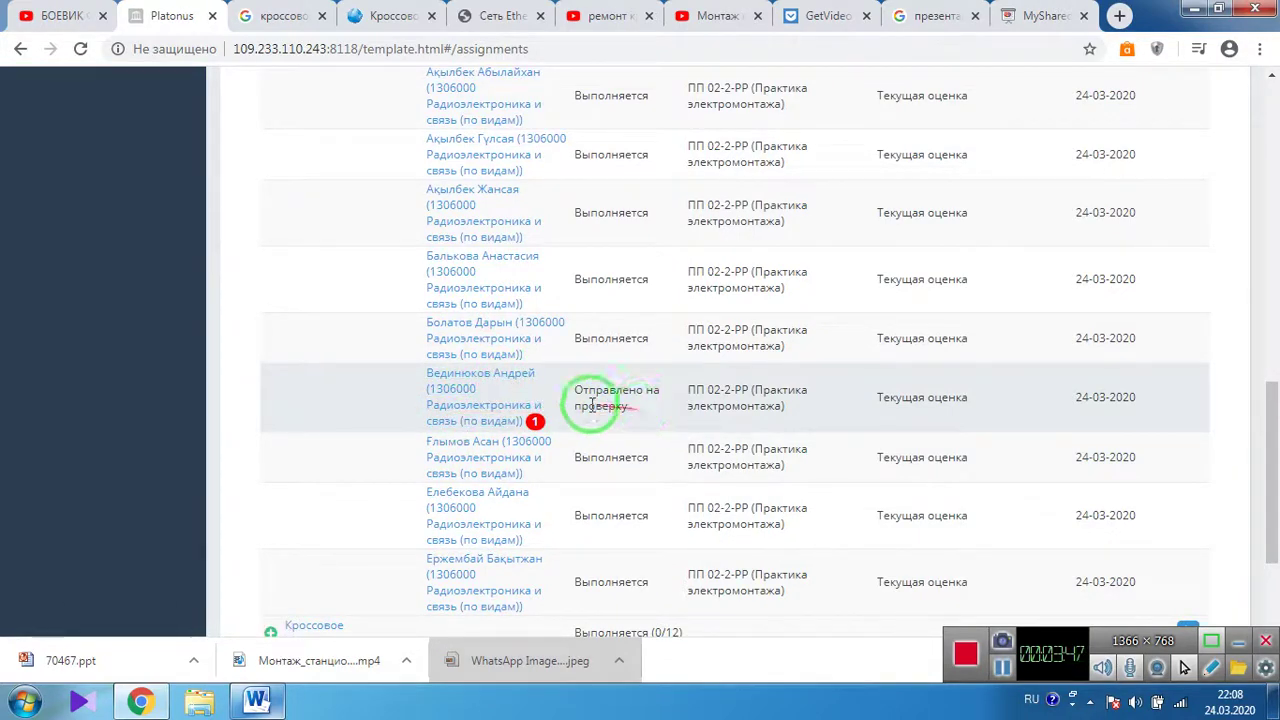
- Open the student's submission with the status Отправлено на проверку and go to its answer
left_click(695, 410)
scroll(457, 277, "down", 2)
scroll(351, 294, "up", 1)
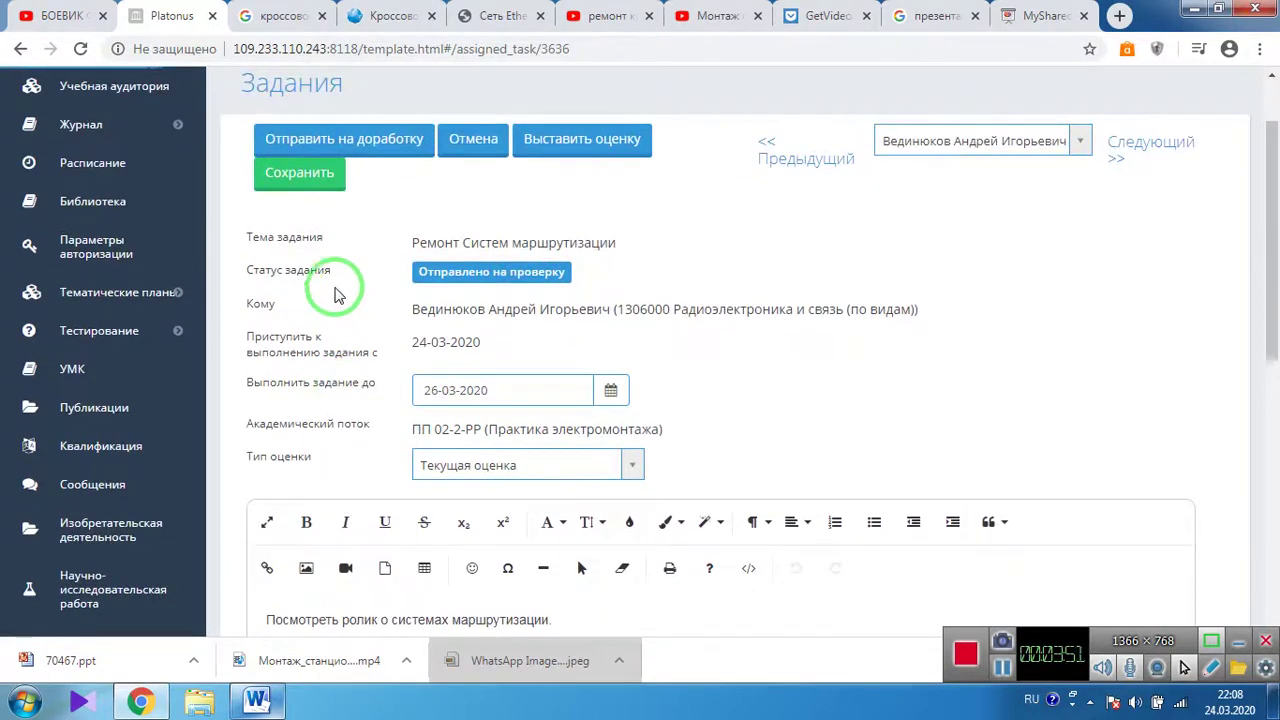
scroll(385, 348, "down", 5)
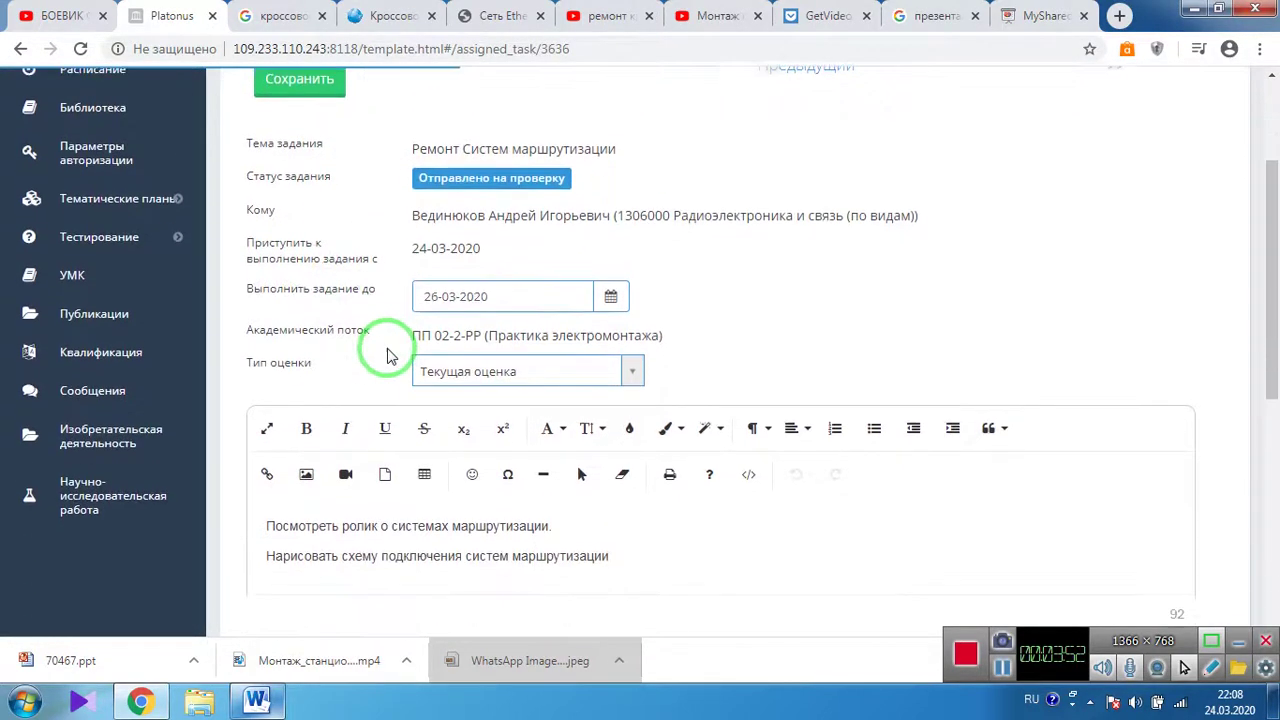
scroll(325, 385, "down", 1)
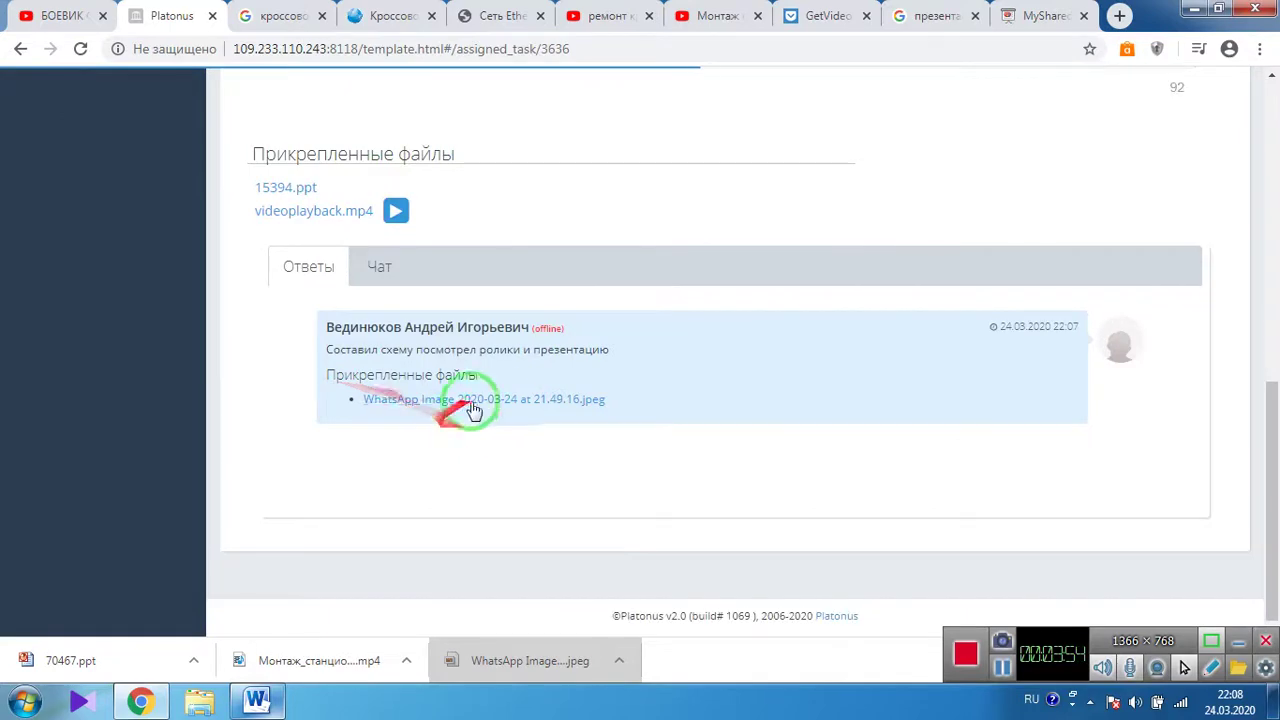
- Download the answer's attached image WhatsApp Image 2020-03-24 at 21.49.16.jpeg, view it and return to the submission's review options
left_click(540, 410)
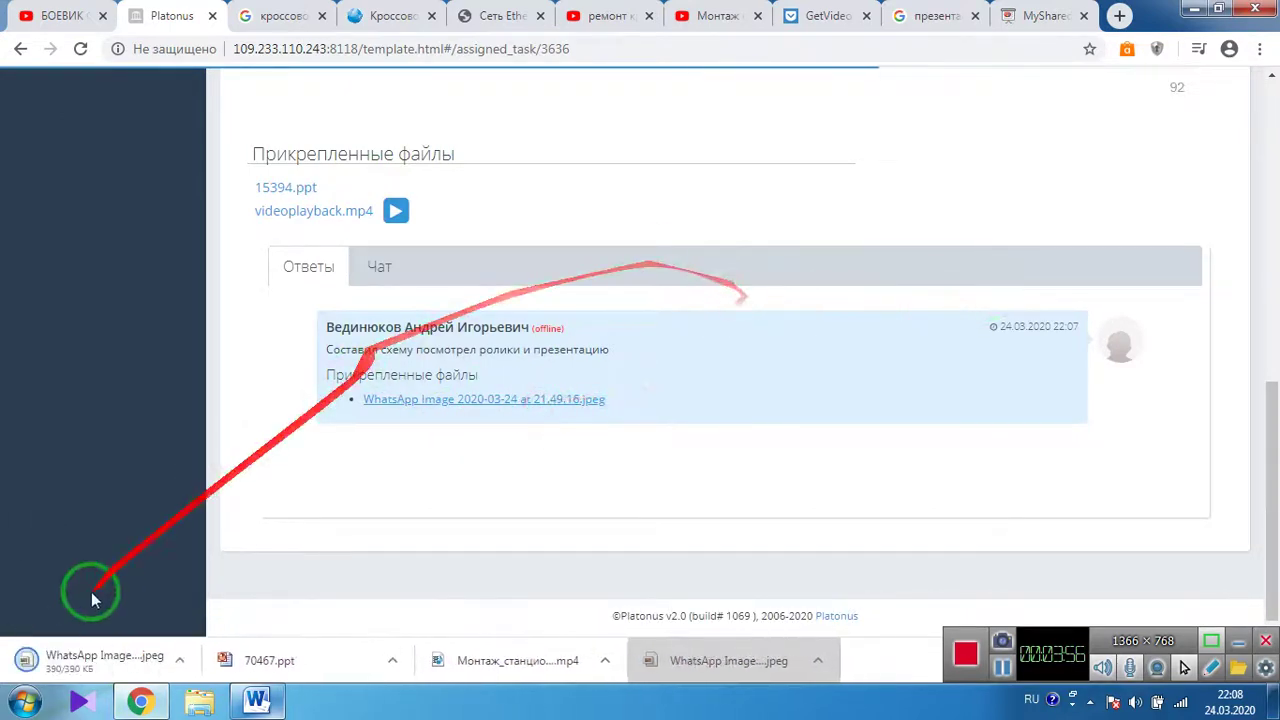
left_click(106, 664)
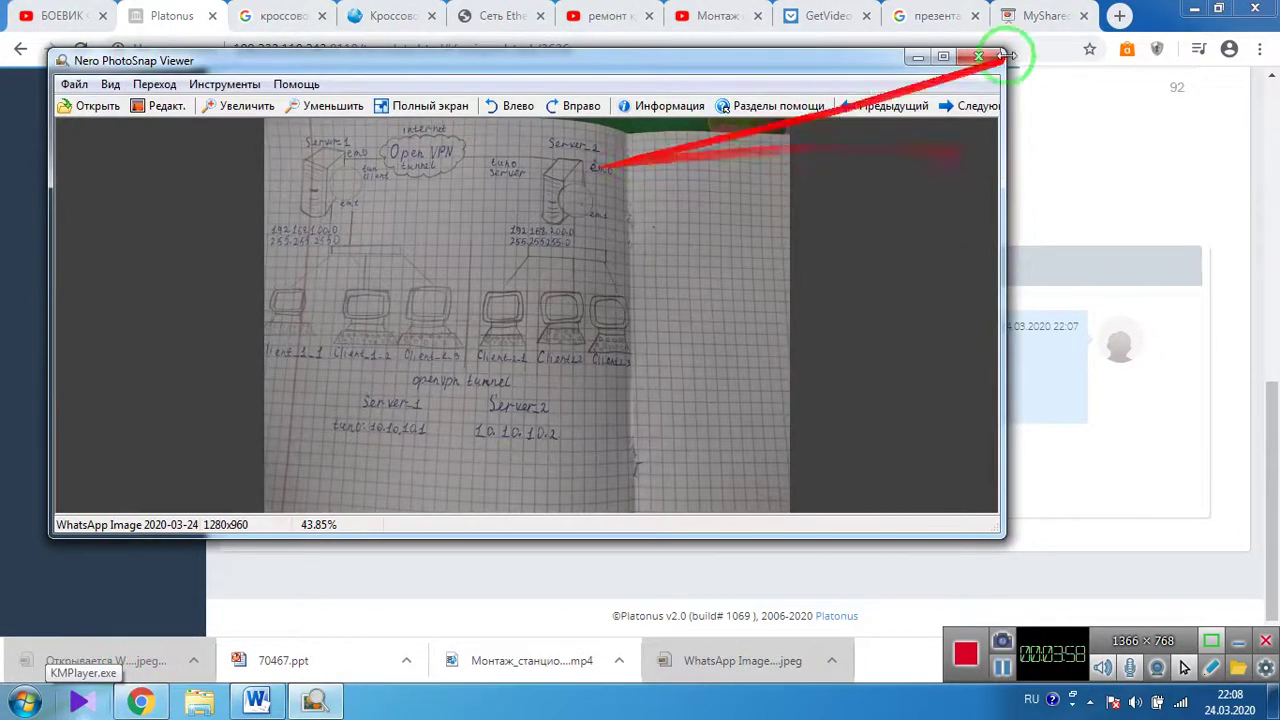
left_click(978, 56)
scroll(723, 323, "up", 10)
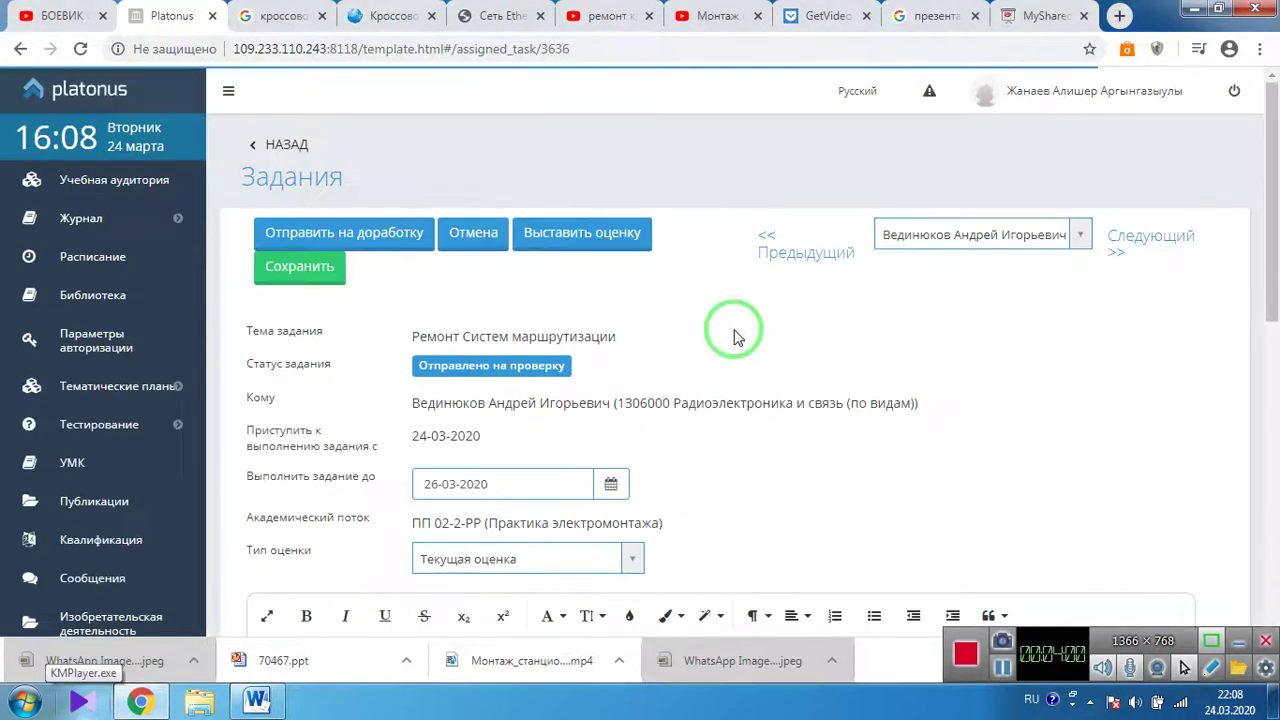
scroll(660, 320, "down", 1)
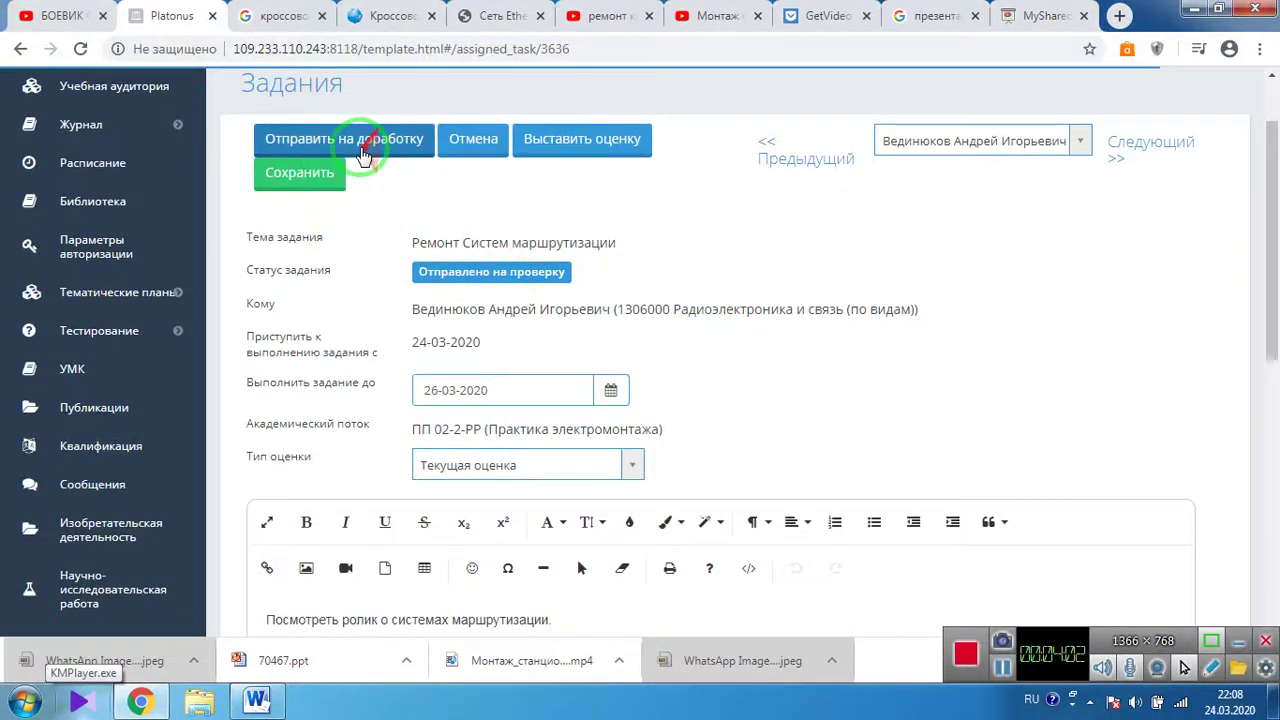
- Grade the student's submission with a current grade of 4, dated 26-03-2020 in the journal, and save the grade
left_click(562, 145)
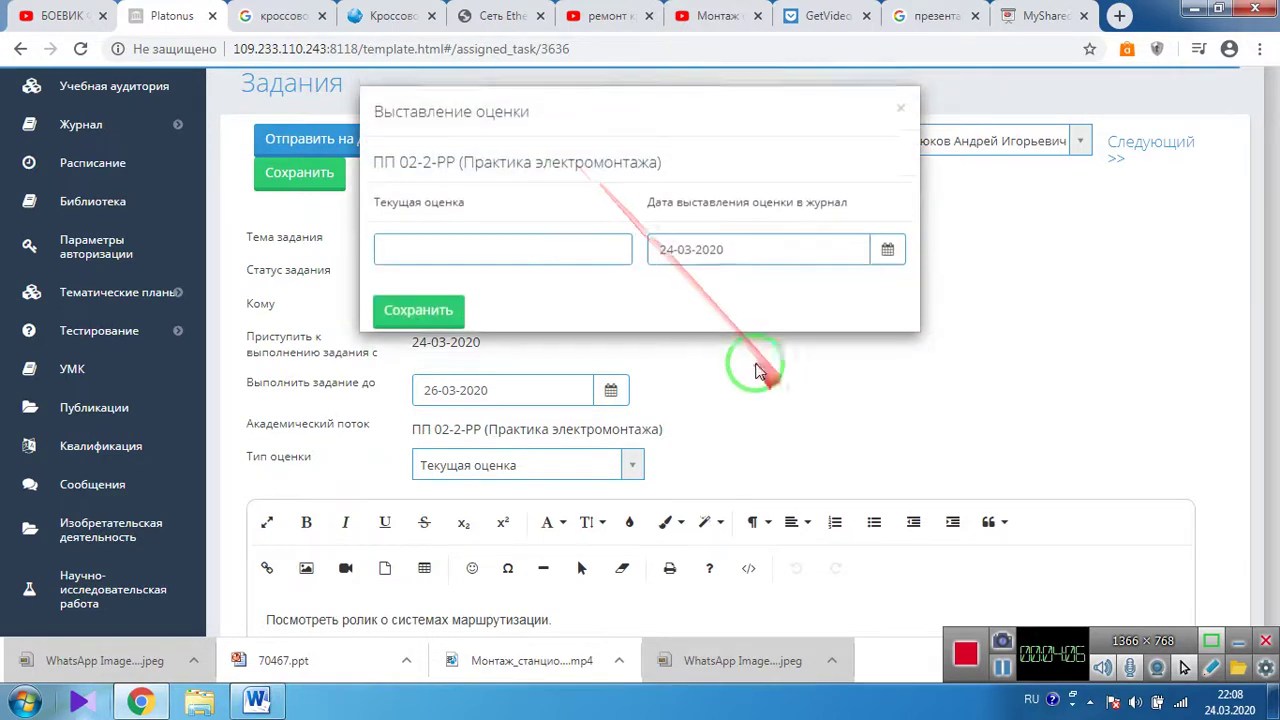
left_click(810, 265)
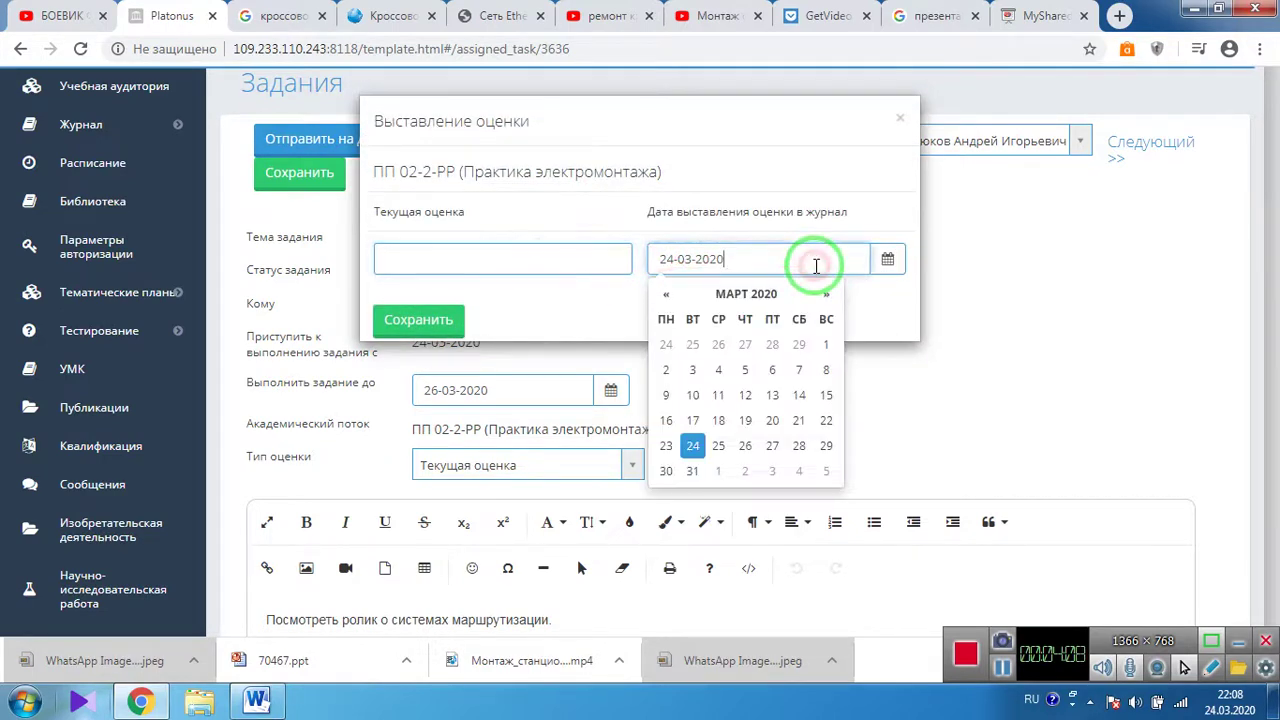
left_click(694, 447)
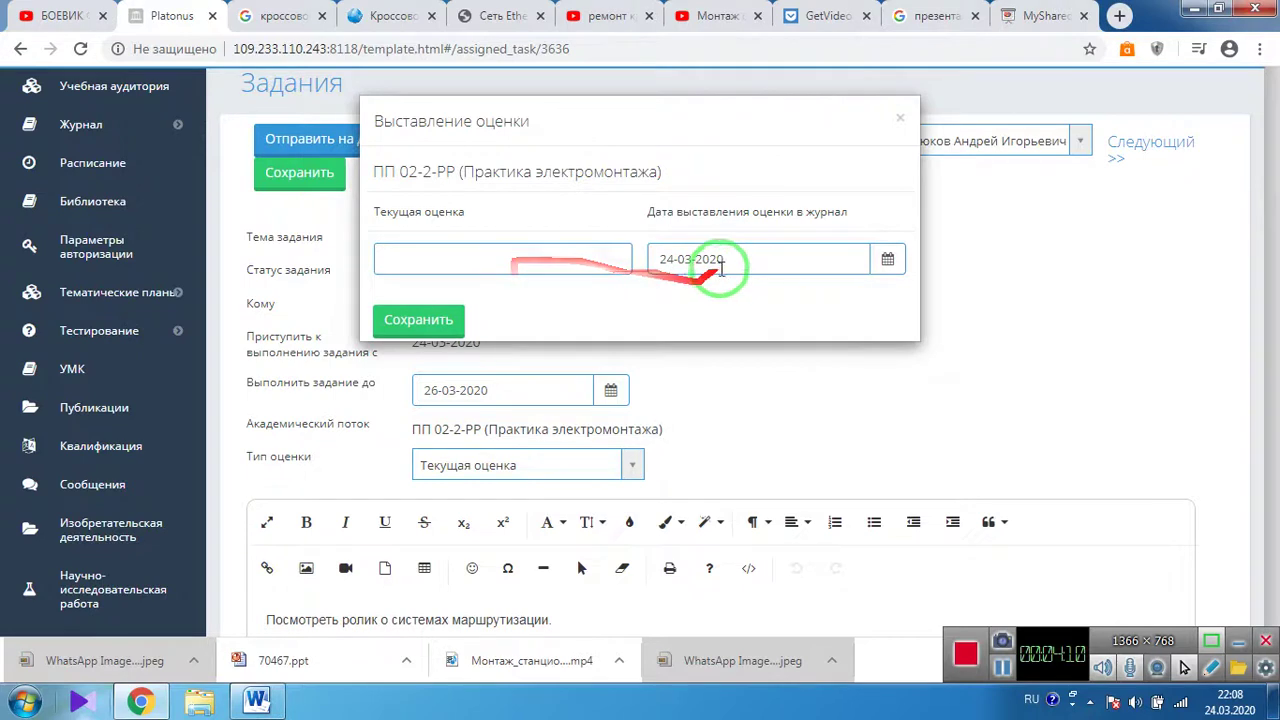
left_click(721, 262)
left_click(700, 447)
left_click(723, 258)
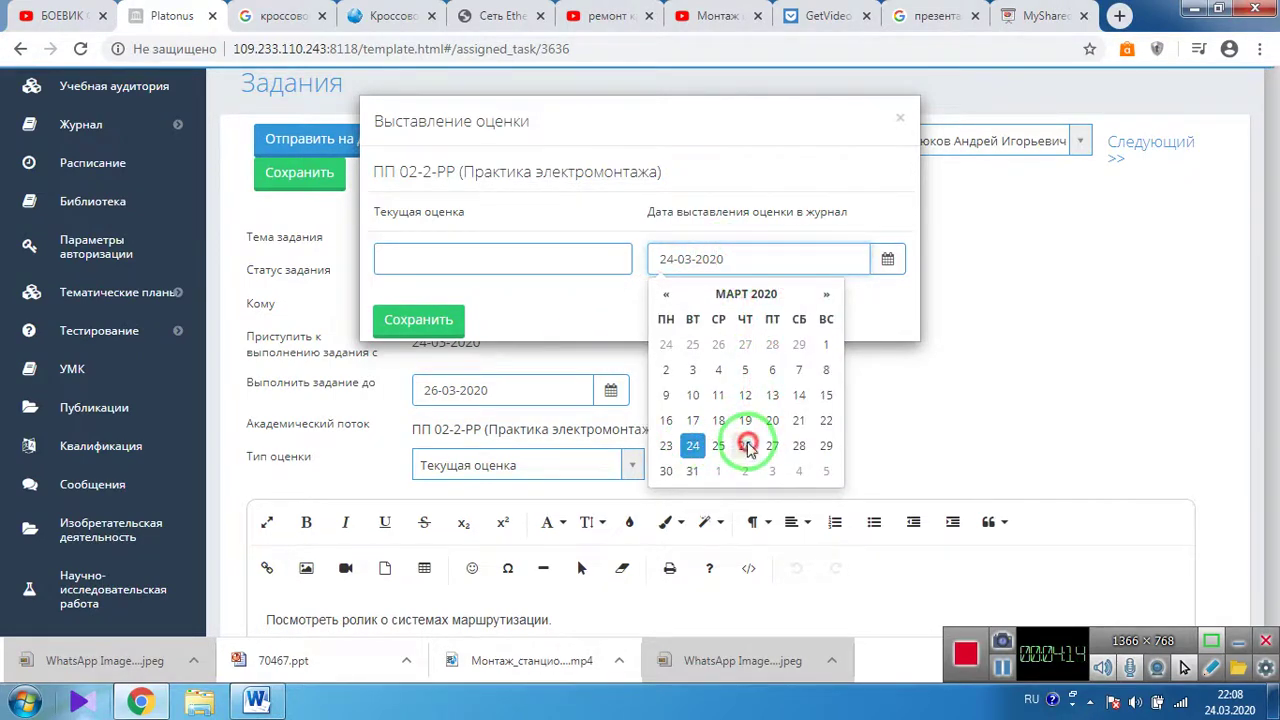
left_click(747, 446)
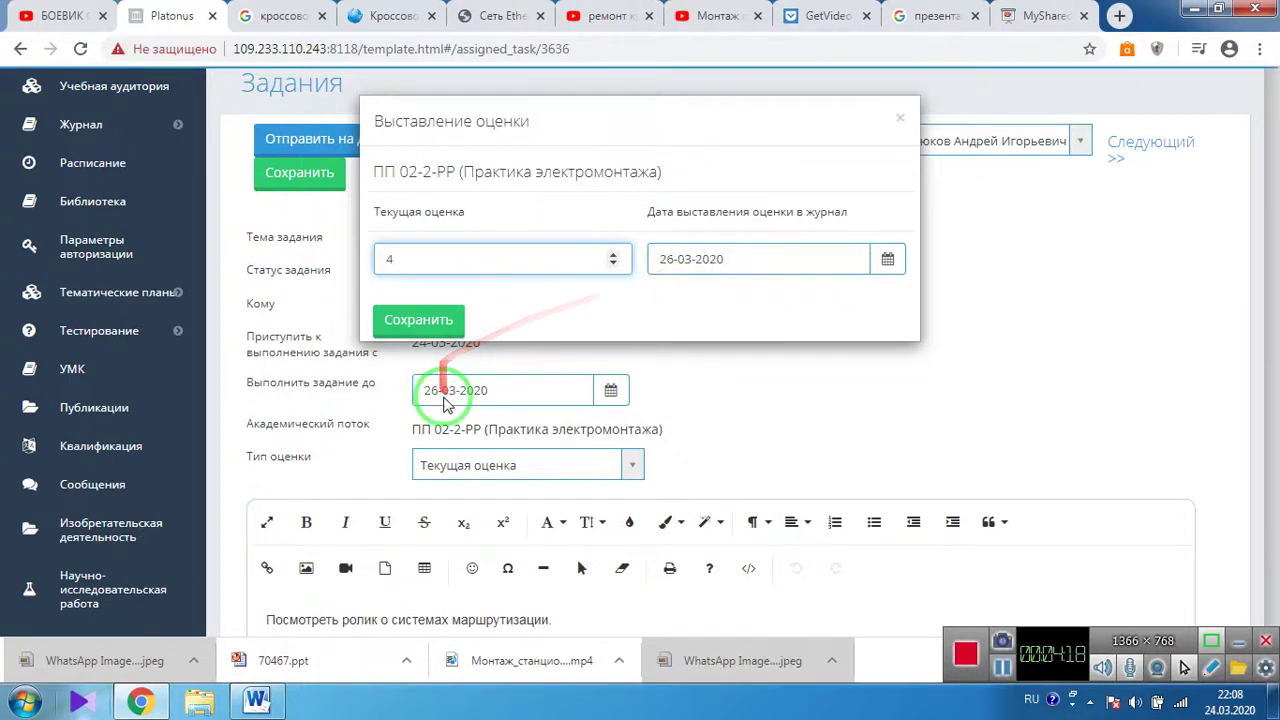
left_click(430, 320)
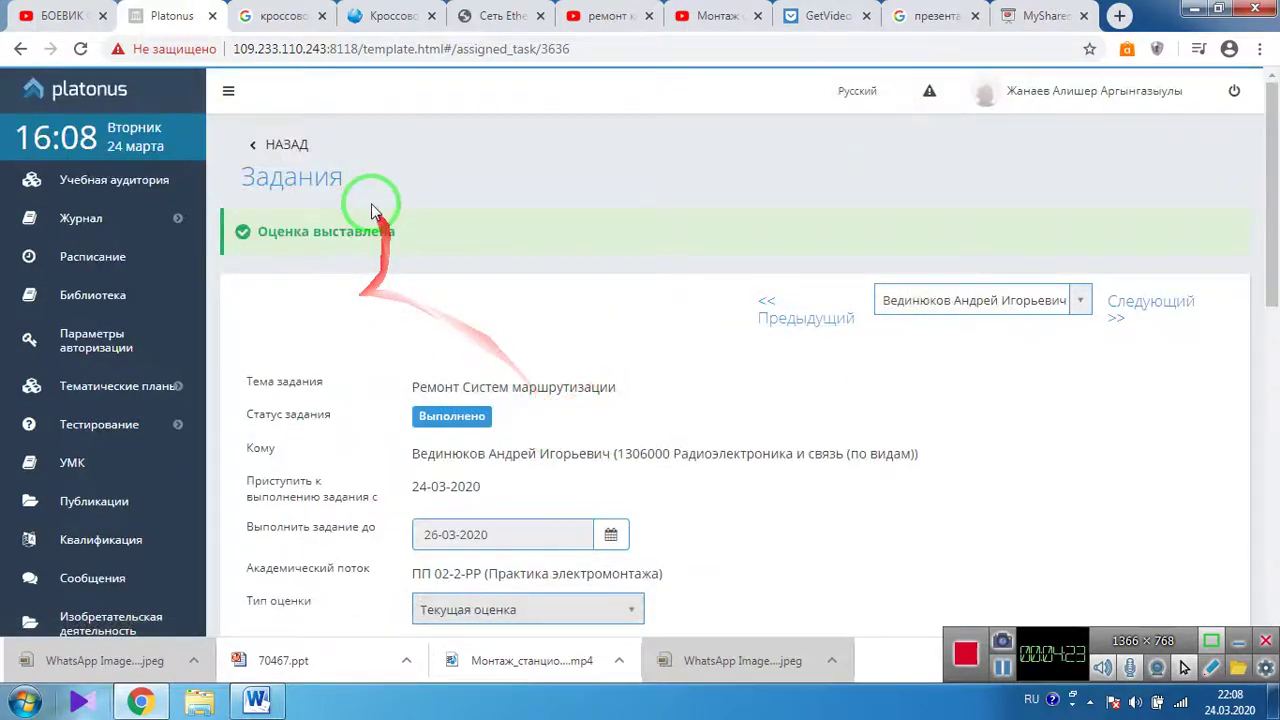
- Open the journal of group Р-7126 for the discipline Практика электромонтажа (ПП 02-2-РР)
left_click(81, 220)
left_click(80, 256)
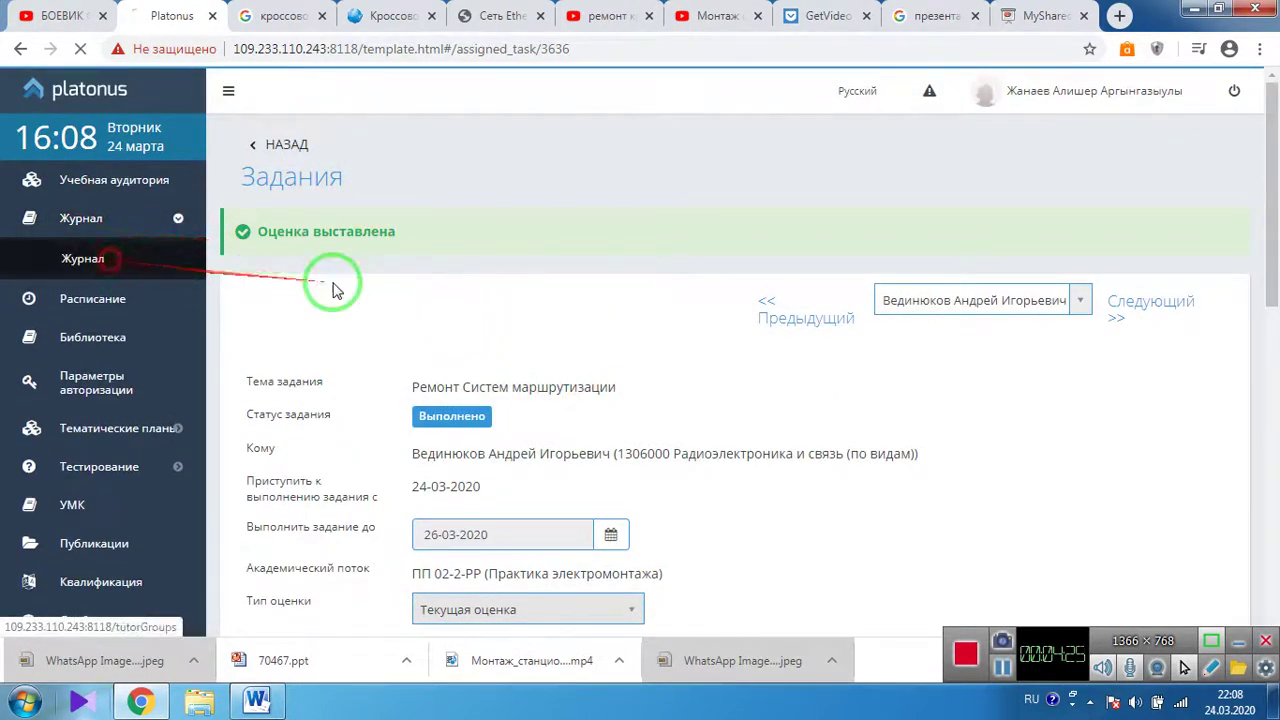
scroll(660, 350, "down", 4)
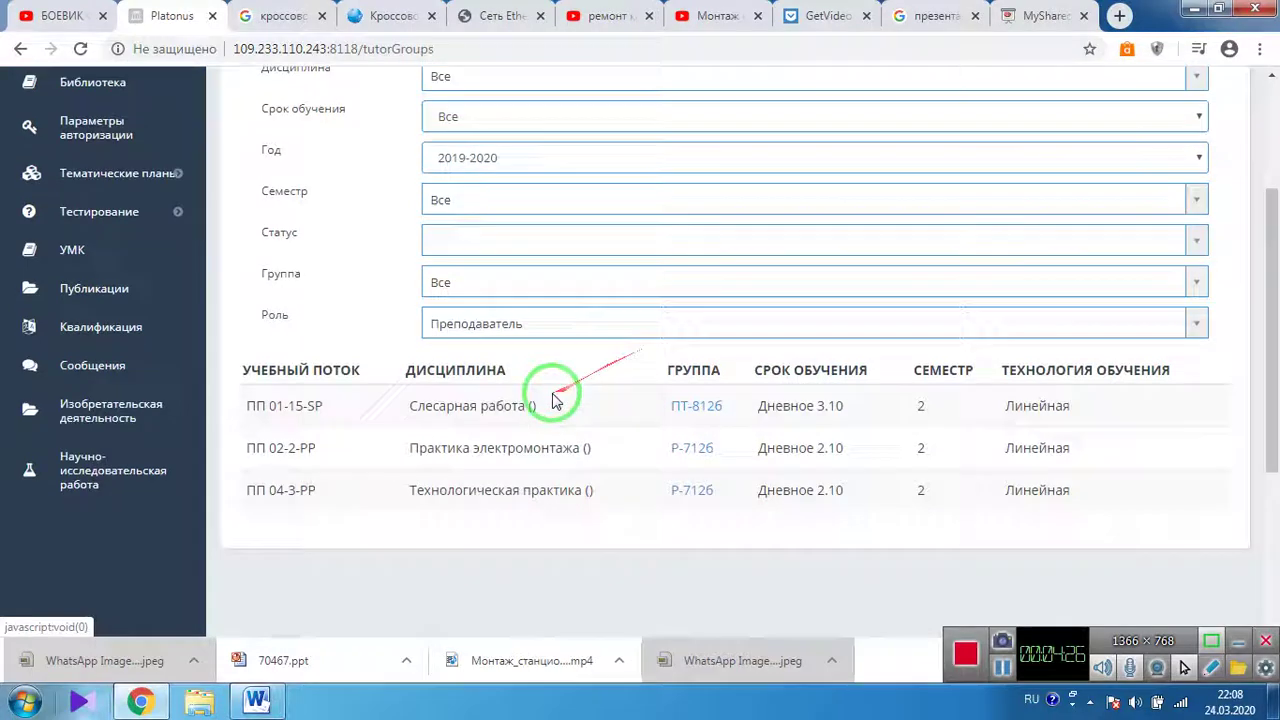
left_click(690, 288)
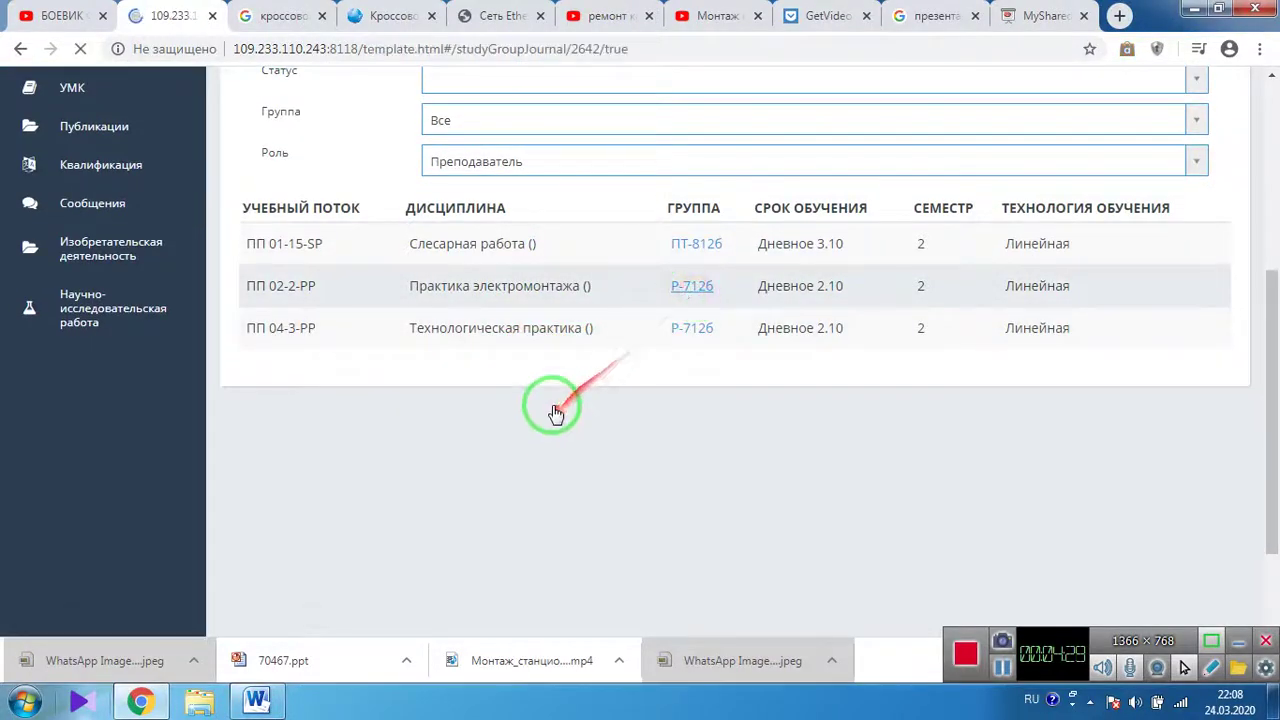
- Display the journal sheet ПП 02-2-РР(2642) for the year 2020
scroll(506, 371, "down", 2)
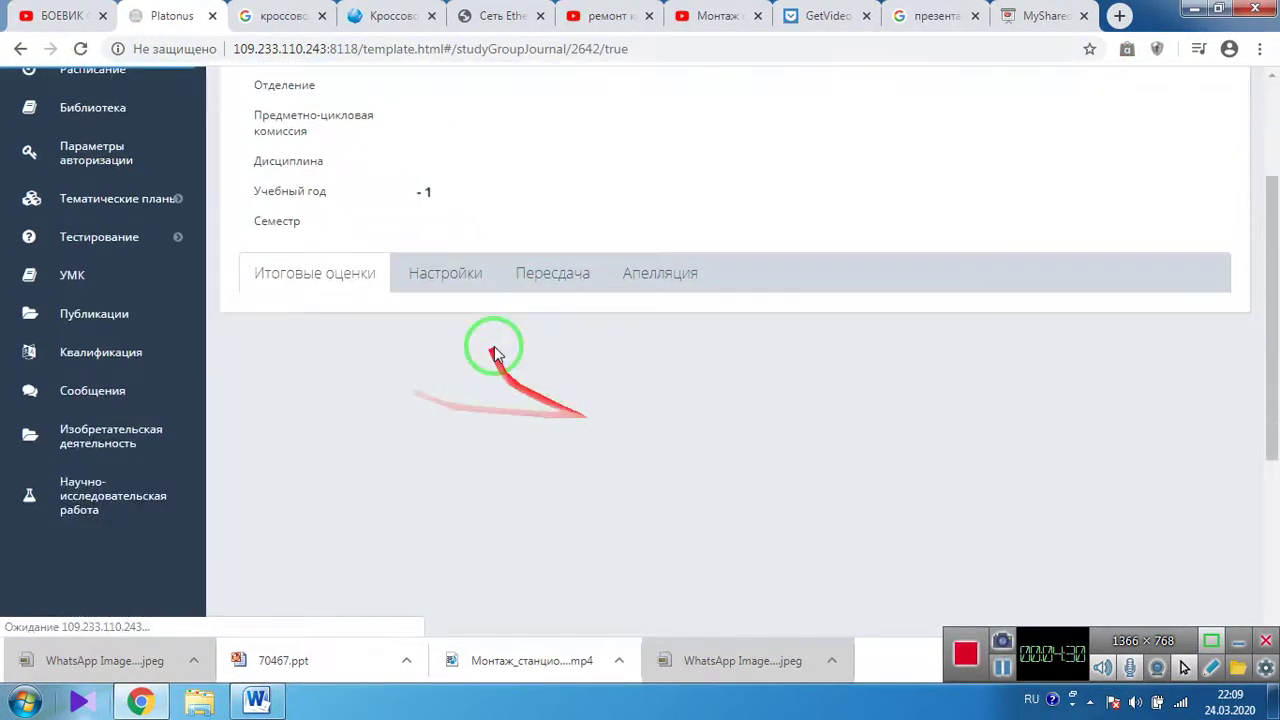
scroll(424, 370, "down", 1)
left_click(465, 276)
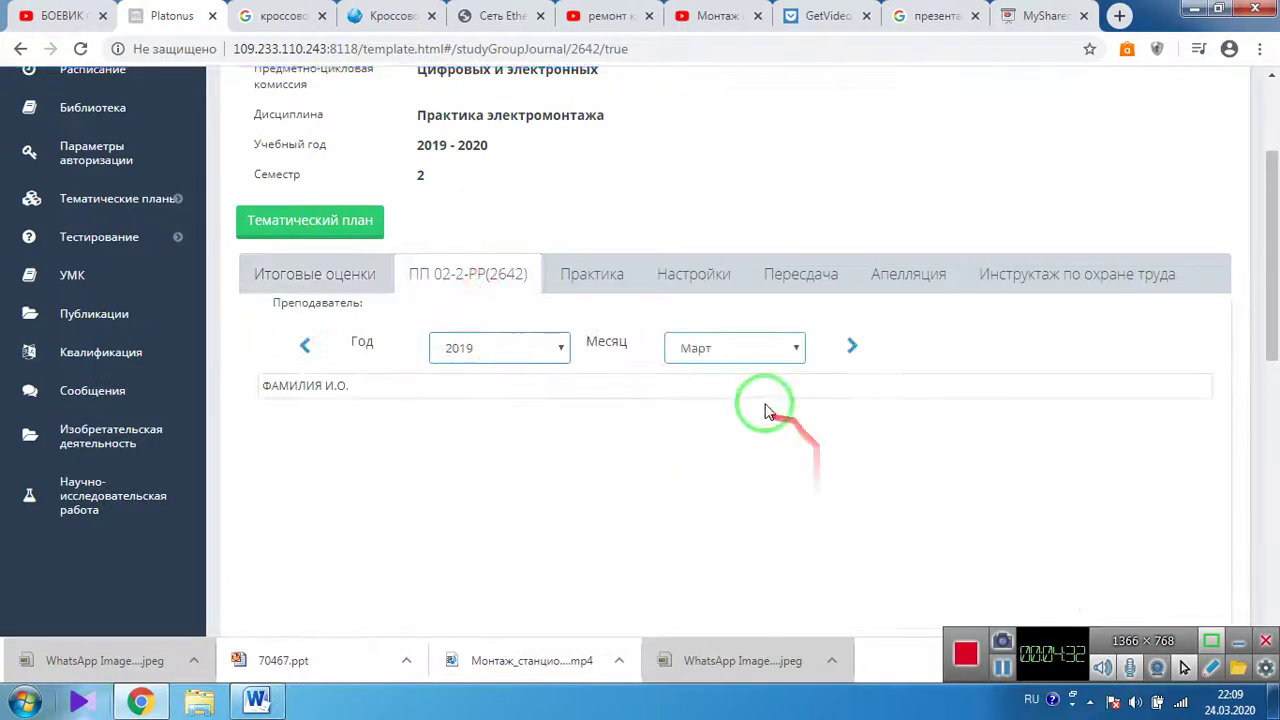
left_click(558, 352)
left_click(485, 506)
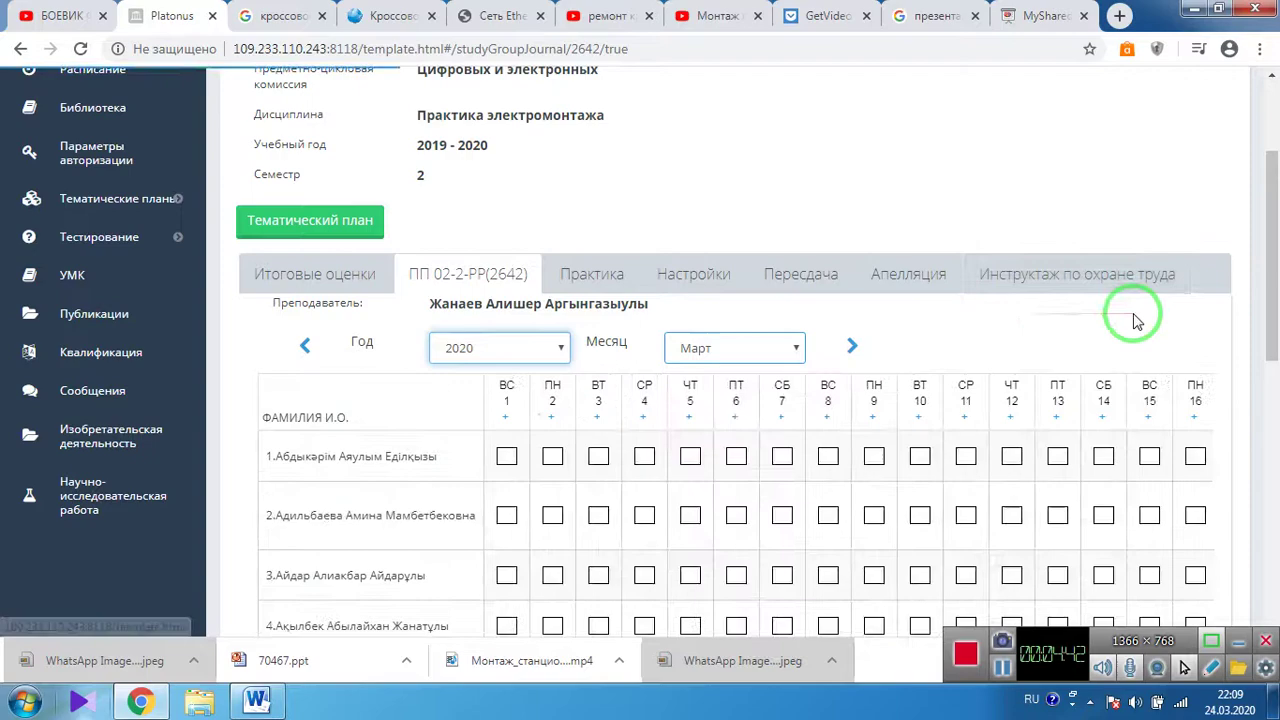
- Examine the March grades at the end of the journal sheet, checking the row of the student whose submission was graded
scroll(586, 517, "down", 6)
left_click_drag(600, 580, 1275, 515)
scroll(1157, 434, "up", 1)
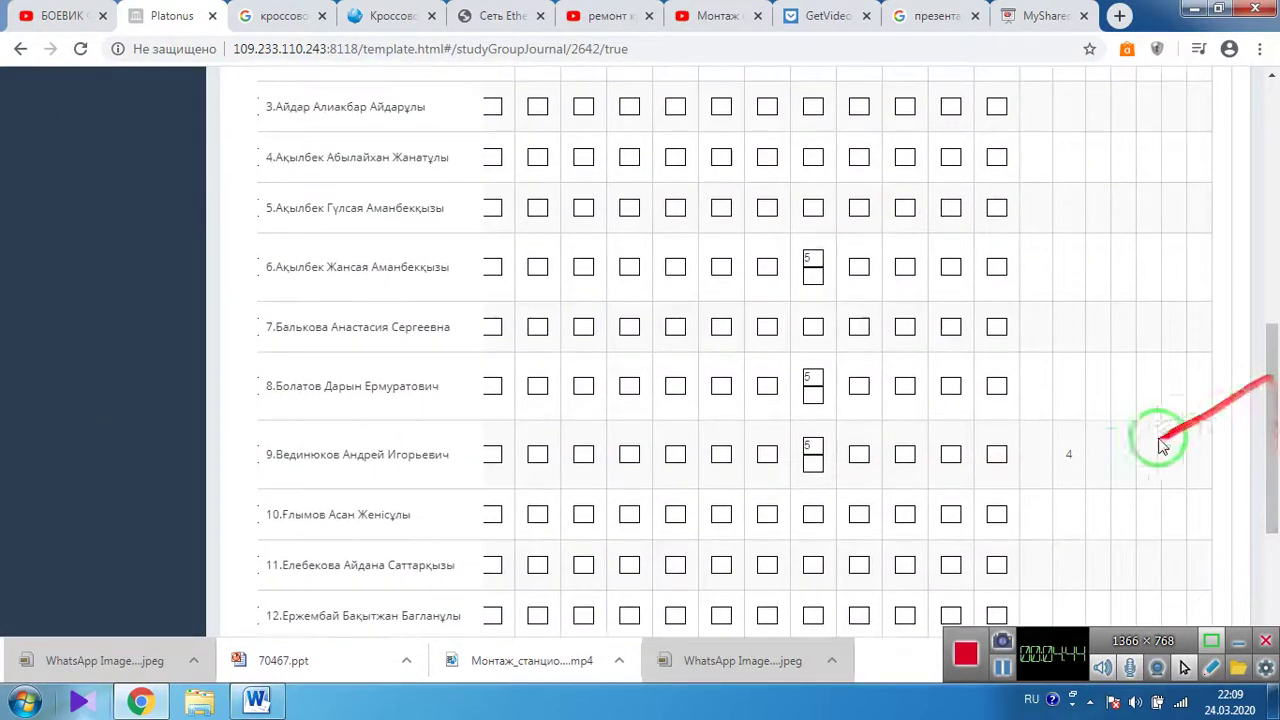
scroll(1095, 460, "up", 3)
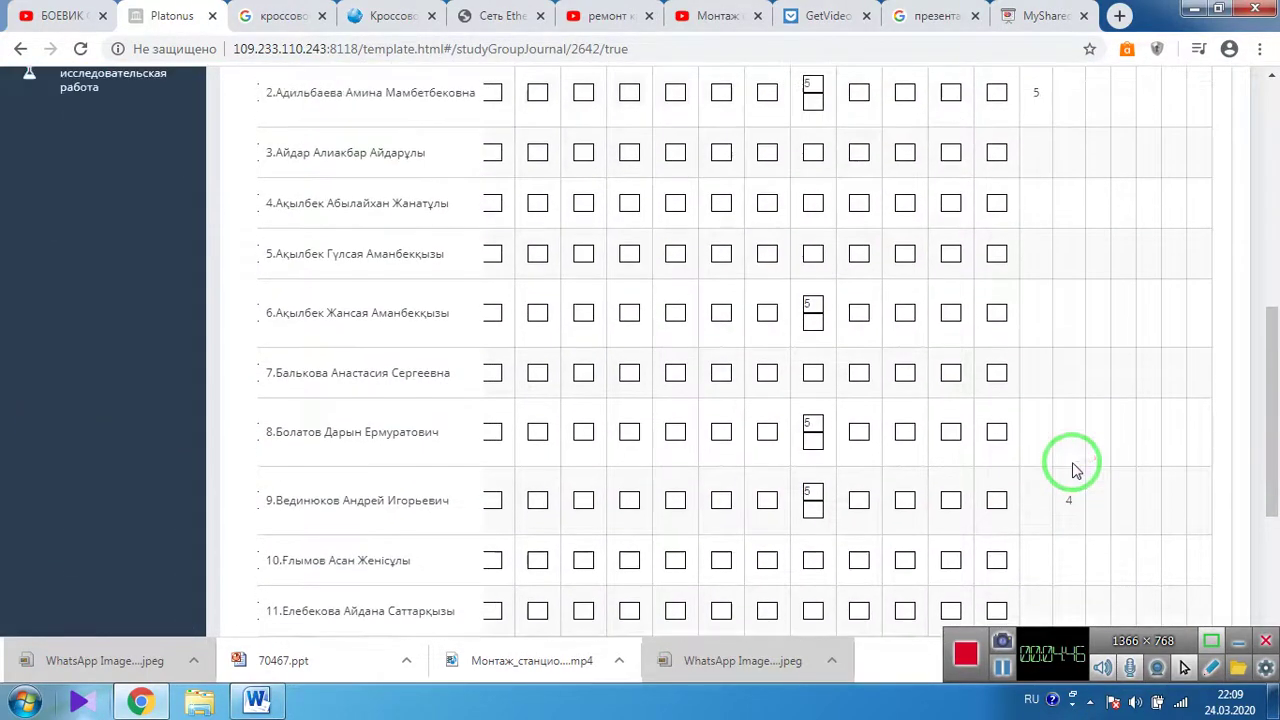
scroll(1065, 430, "down", 3)
left_click(1068, 449)
type("4")
scroll(1068, 449, "down", 1)
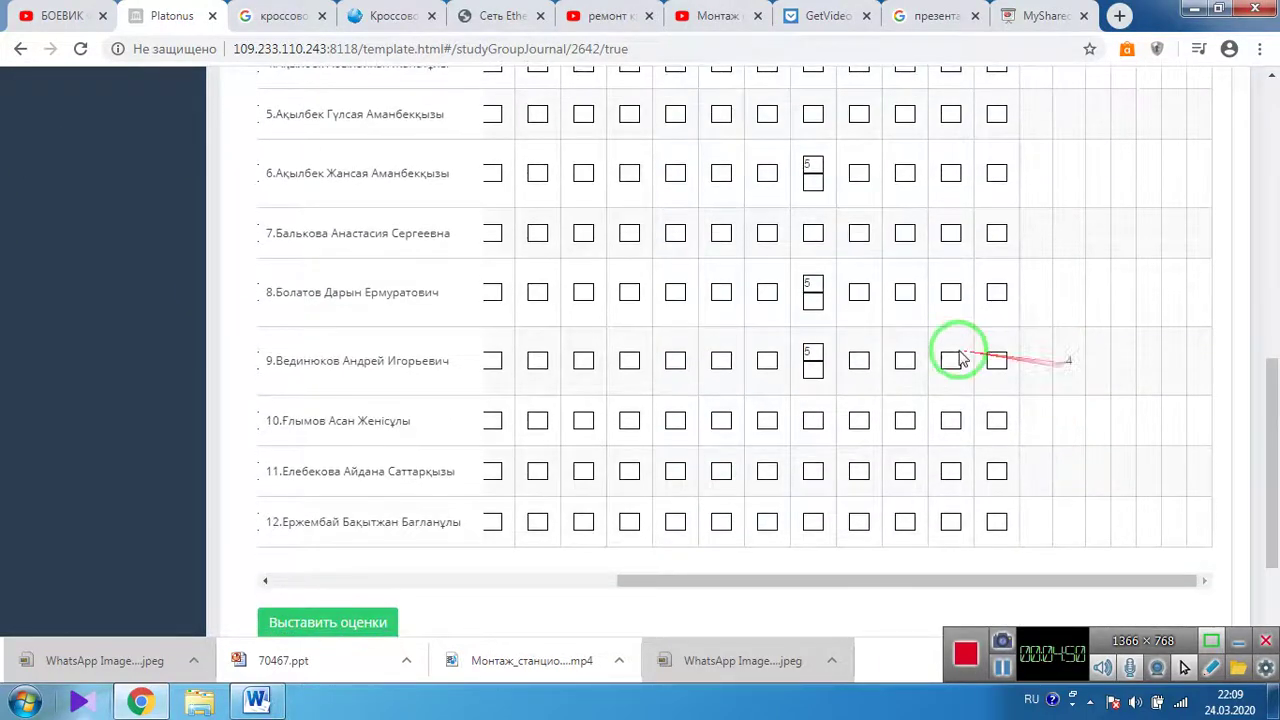
scroll(1068, 268, "down", 1)
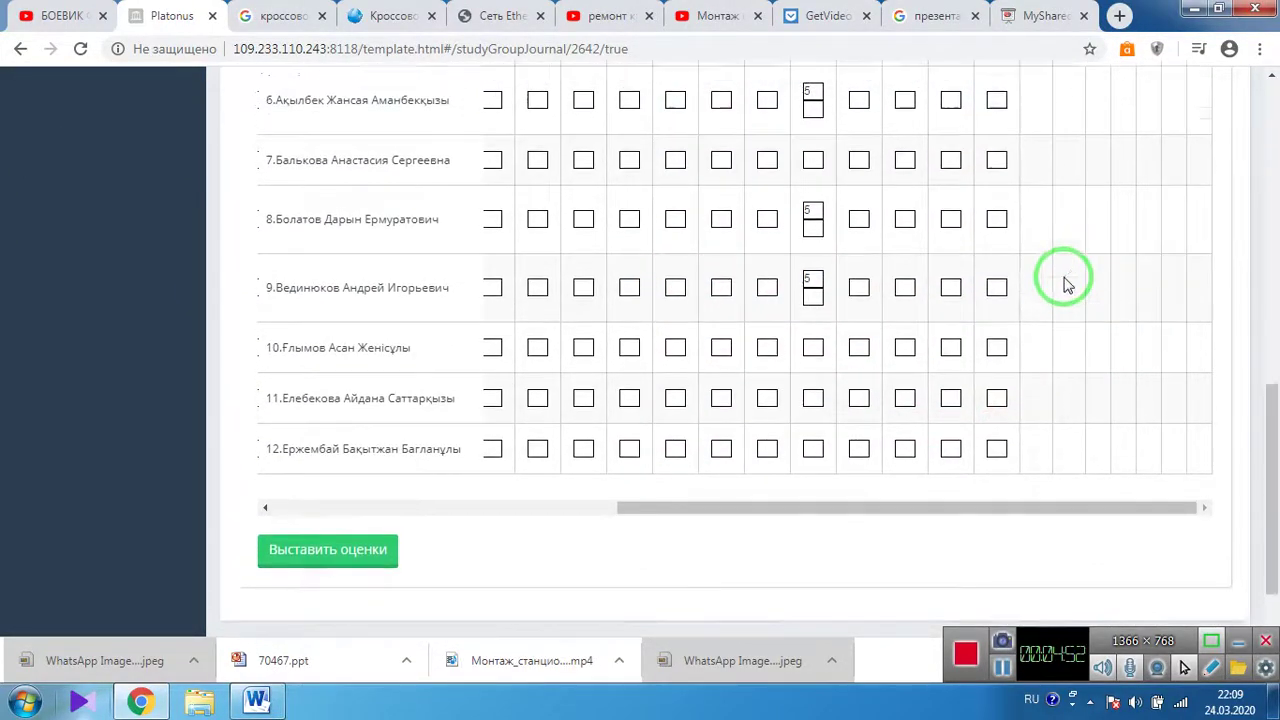
scroll(1063, 277, "up", 5)
scroll(935, 337, "down", 2)
scroll(935, 337, "down", 5)
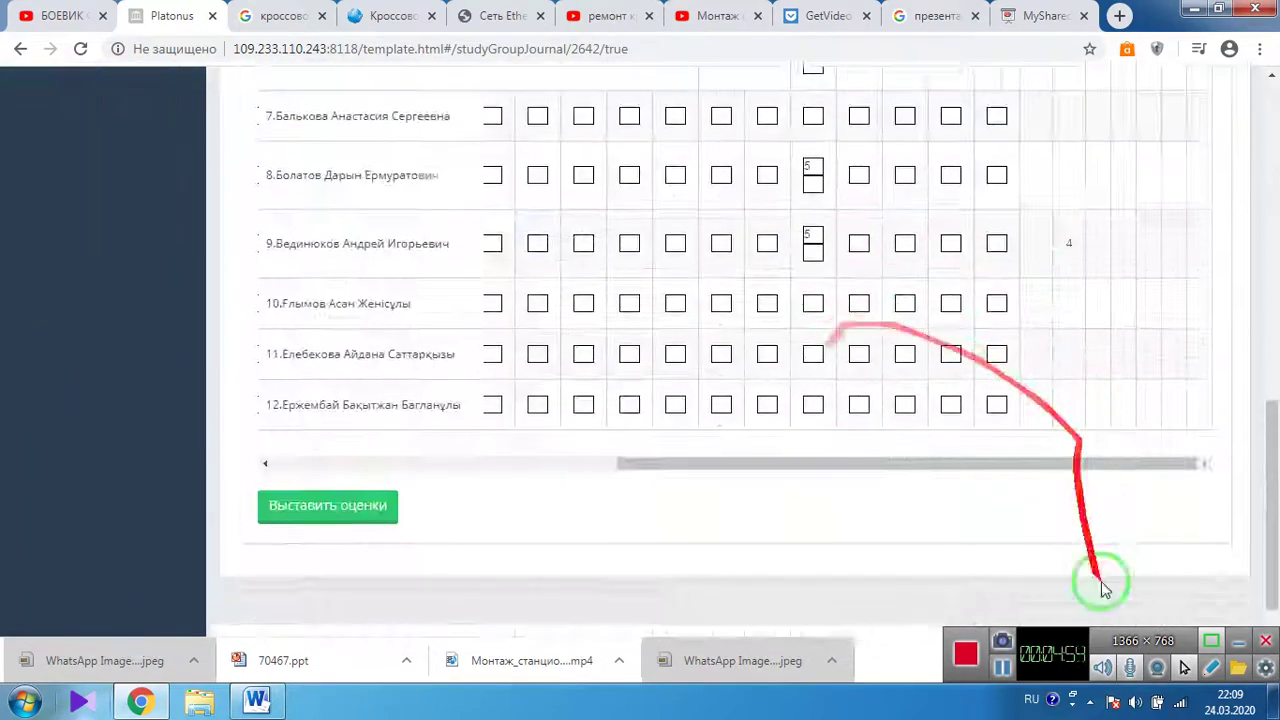